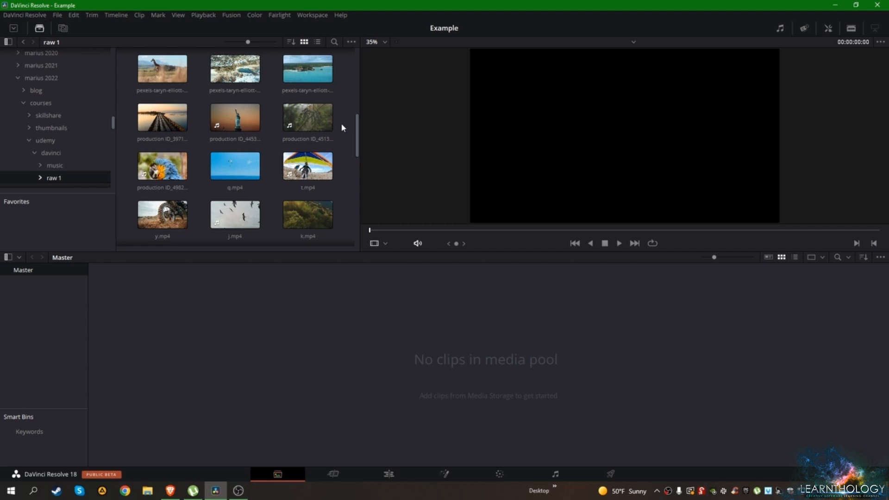
Step: Add production ID_4513650.mp4, the aerial skyscraper clip and production ID_5149807.mp4 from the raw 1 folder to the media pool
{"action": "left_click_drag", "start_coordinate": [308, 118], "coordinate": [279, 368]}
{"action": "scroll", "coordinate": [349, 185], "scroll_direction": "down", "scroll_amount": 10}
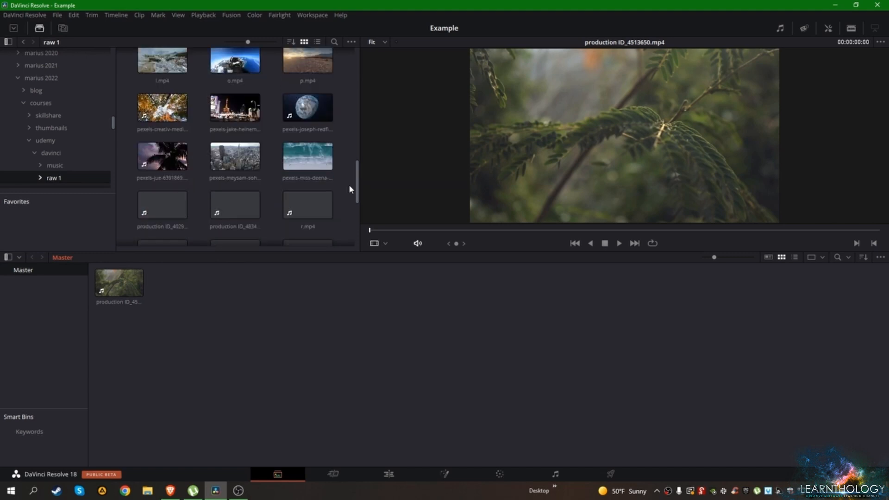
{"action": "left_click_drag", "start_coordinate": [230, 157], "coordinate": [121, 284]}
{"action": "scroll", "coordinate": [350, 177], "scroll_direction": "down", "scroll_amount": 3}
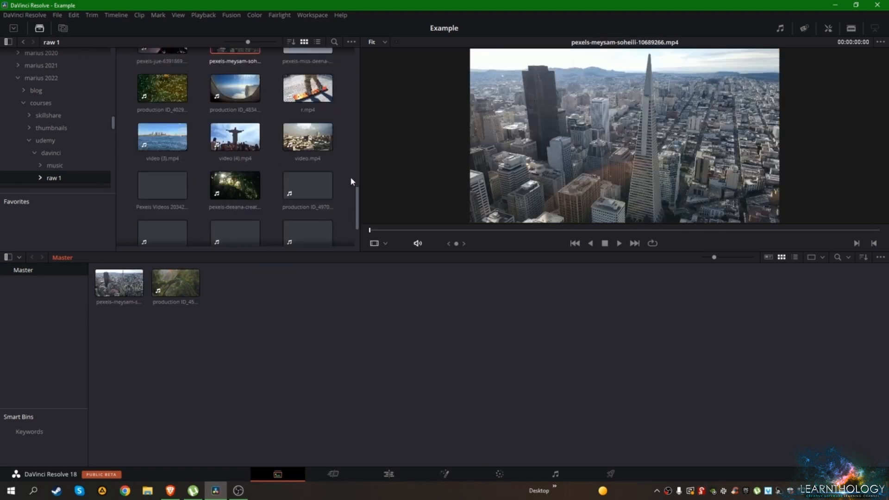
{"action": "scroll", "coordinate": [351, 178], "scroll_direction": "down", "scroll_amount": 2}
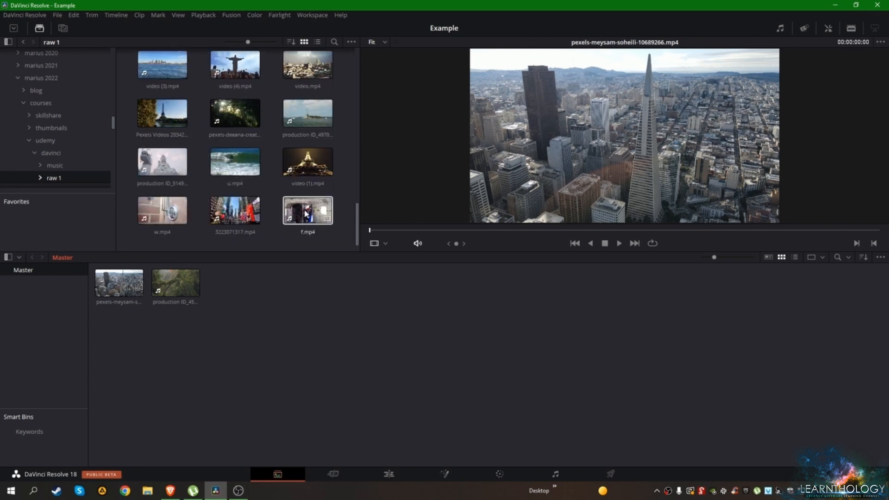
{"action": "left_click_drag", "start_coordinate": [160, 165], "coordinate": [267, 310]}
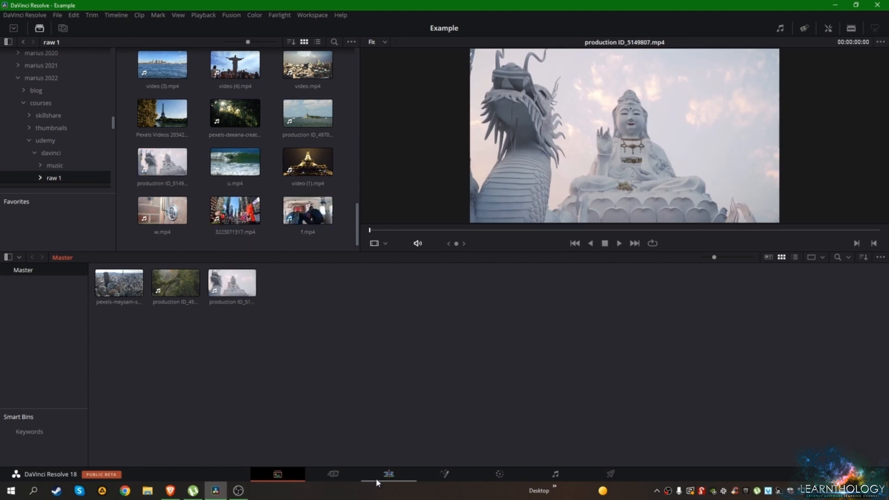
Step: Open the Edit page and place all three media pool clips together at the start of a new timeline
{"action": "left_click", "coordinate": [376, 479]}
{"action": "left_click_drag", "start_coordinate": [83, 95], "coordinate": [335, 361]}
{"action": "key", "text": "ctrl+z"}
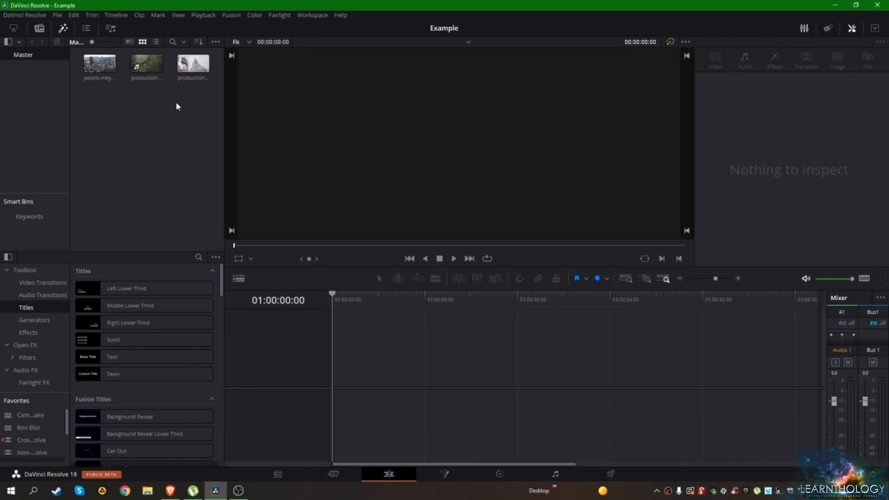
{"action": "left_click_drag", "start_coordinate": [176, 106], "coordinate": [82, 53]}
{"action": "left_click_drag", "start_coordinate": [90, 98], "coordinate": [349, 368]}
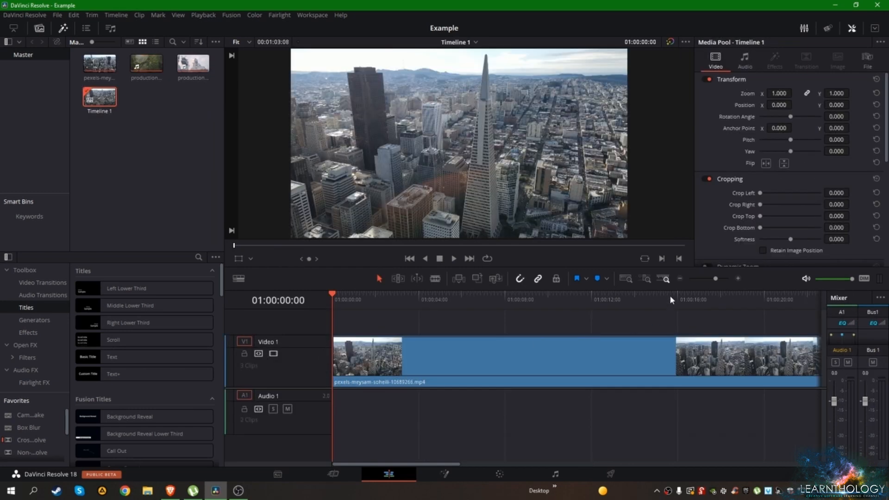
Step: Delete the audio of the two production clips from the Audio 1 track, keeping their video
{"action": "left_click", "coordinate": [680, 278]}
{"action": "left_click", "coordinate": [680, 279]}
{"action": "left_click", "coordinate": [680, 278]}
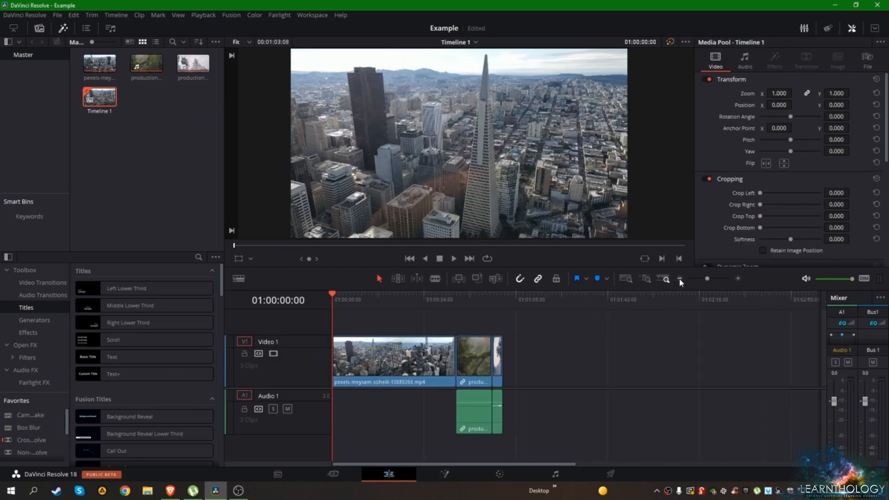
{"action": "left_click", "coordinate": [547, 429]}
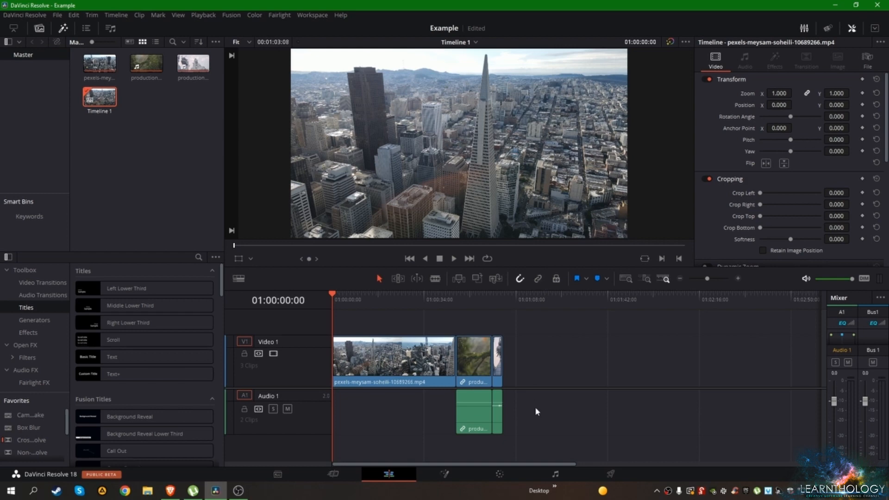
{"action": "left_click_drag", "start_coordinate": [536, 408], "coordinate": [464, 433]}
{"action": "key", "text": "Delete"}
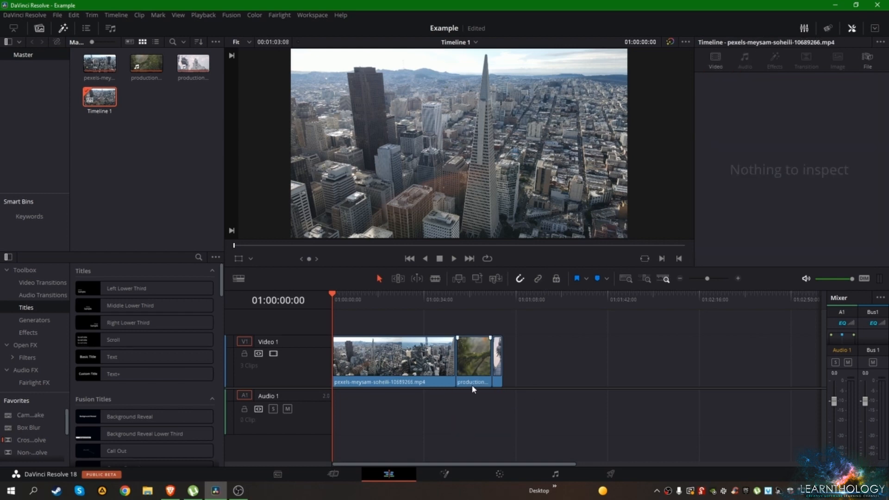
Step: Trim the end of the skyscraper clip to a duration of about 14:04 and close the gap behind it
{"action": "left_click_drag", "start_coordinate": [455, 366], "coordinate": [370, 370]}
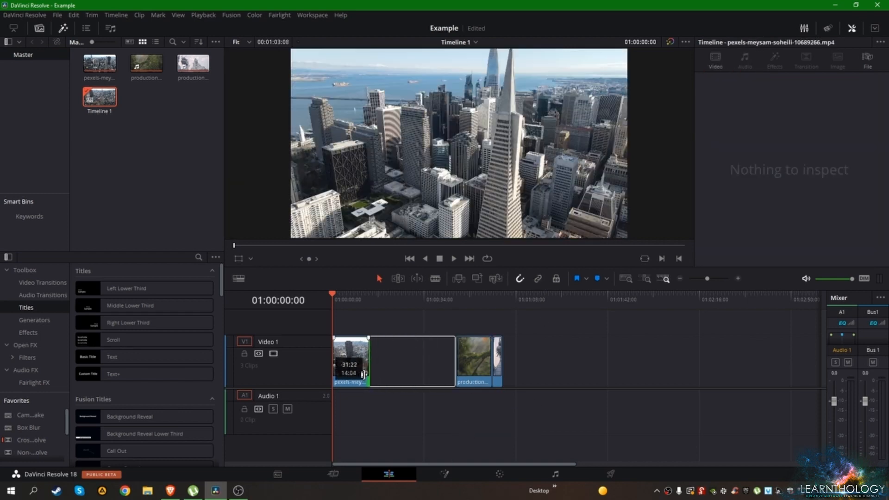
{"action": "left_click", "coordinate": [420, 374]}
{"action": "key", "text": "Delete"}
Step: Park the playhead at 01:00:05:12 on the skyscraper clip and open it in the Color page with the clip thumbnails hidden
{"action": "left_click", "coordinate": [359, 296]}
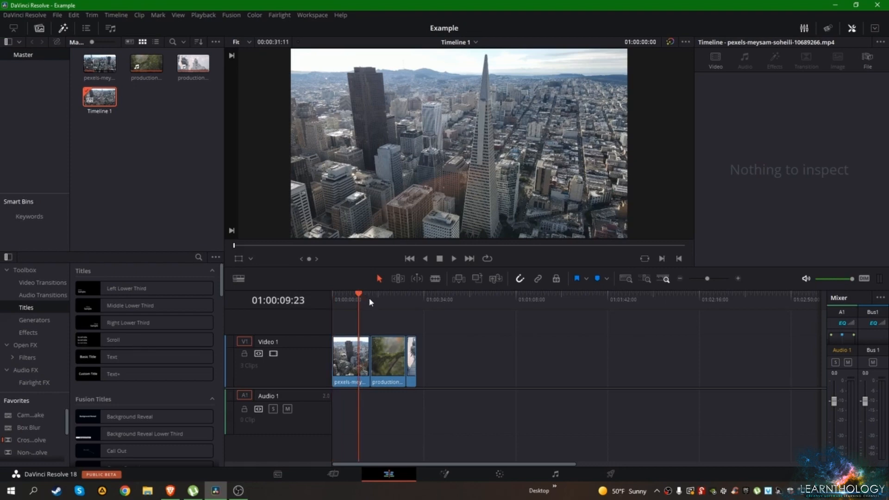
{"action": "left_click_drag", "start_coordinate": [370, 300], "coordinate": [348, 308]}
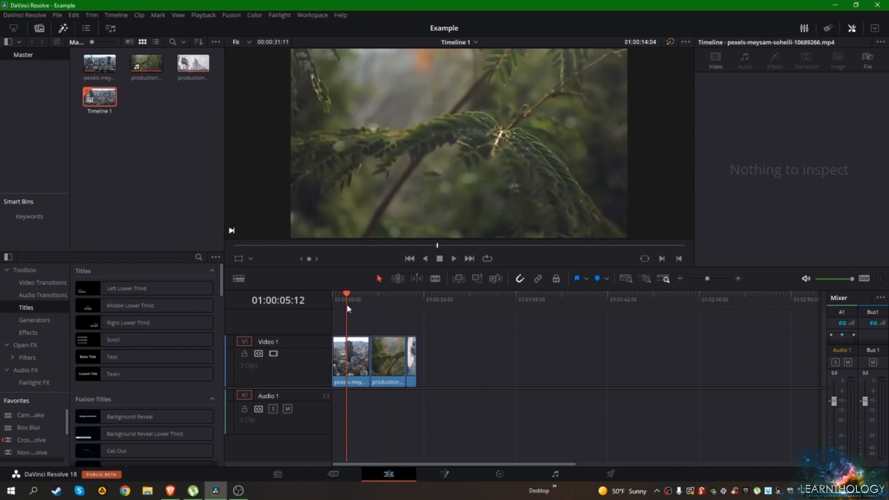
{"action": "left_click", "coordinate": [338, 364]}
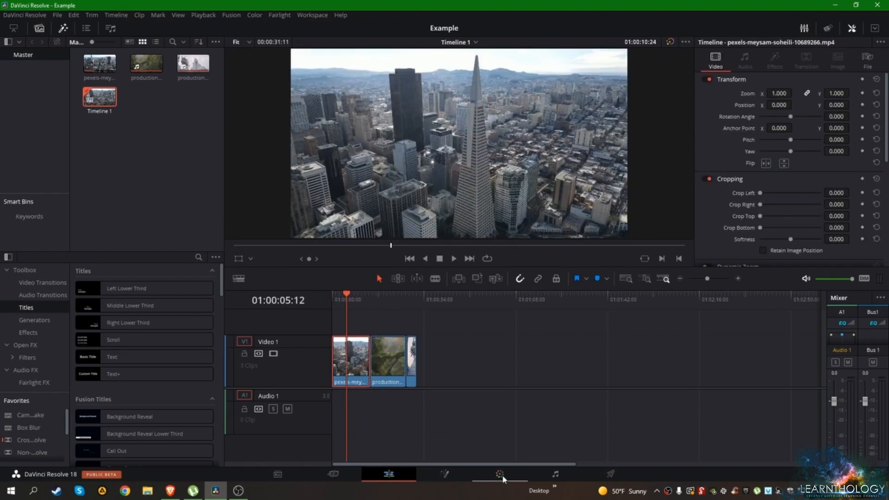
{"action": "left_click", "coordinate": [500, 475]}
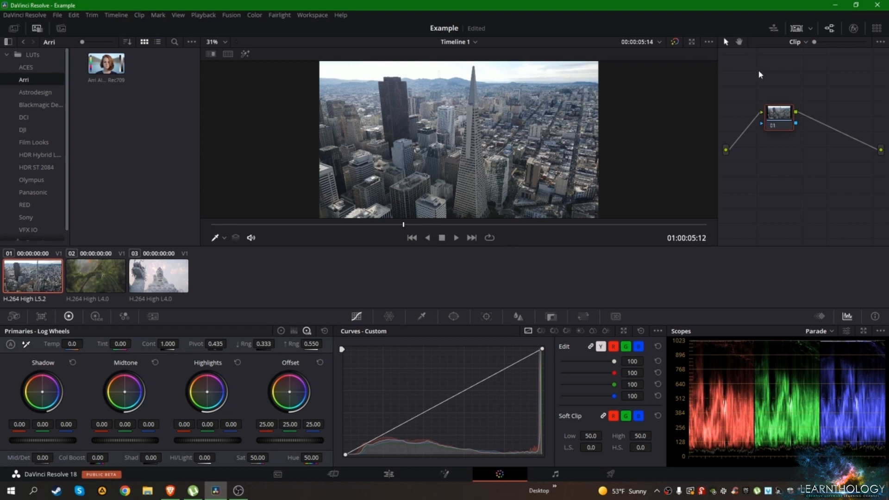
{"action": "left_click", "coordinate": [797, 35]}
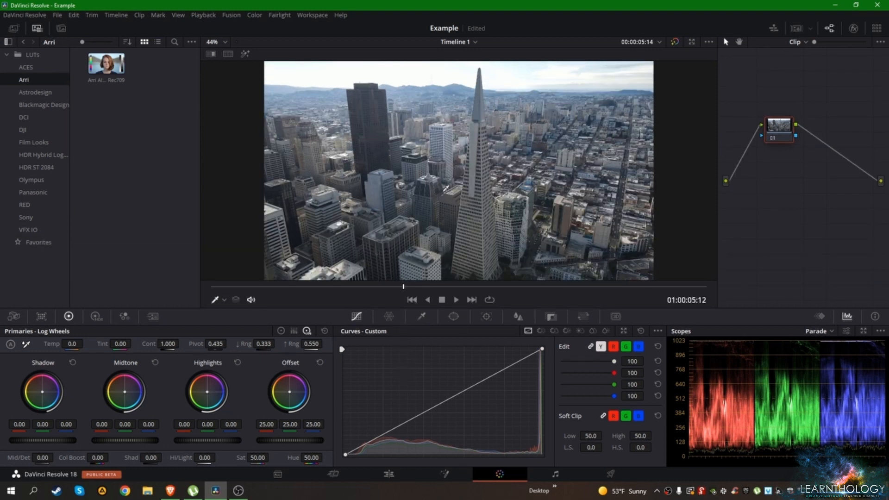
Step: Examine the brightness and detail of the skyscraper footage in the viewer, both close up and as a whole frame
{"action": "scroll", "coordinate": [446, 206], "scroll_direction": "up", "scroll_amount": 4}
{"action": "scroll", "coordinate": [480, 190], "scroll_direction": "down", "scroll_amount": 3}
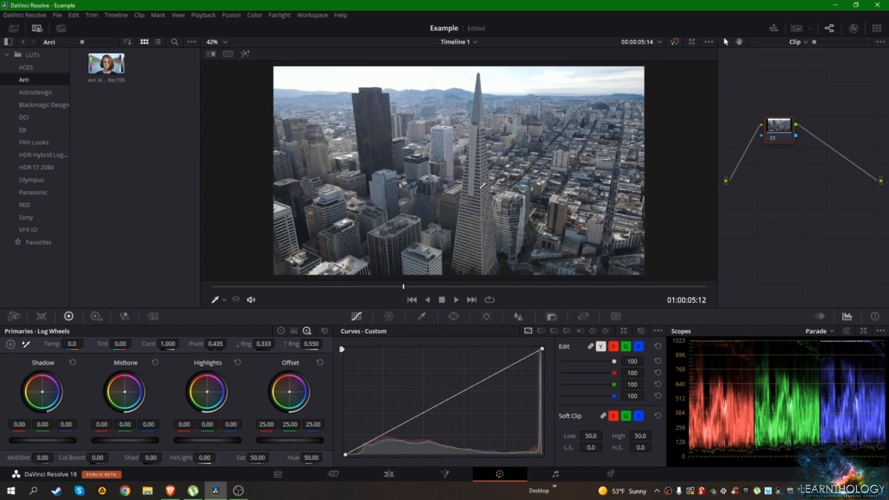
{"action": "scroll", "coordinate": [480, 187], "scroll_direction": "up", "scroll_amount": 4}
{"action": "scroll", "coordinate": [484, 179], "scroll_direction": "down", "scroll_amount": 5}
{"action": "scroll", "coordinate": [486, 175], "scroll_direction": "up", "scroll_amount": 5}
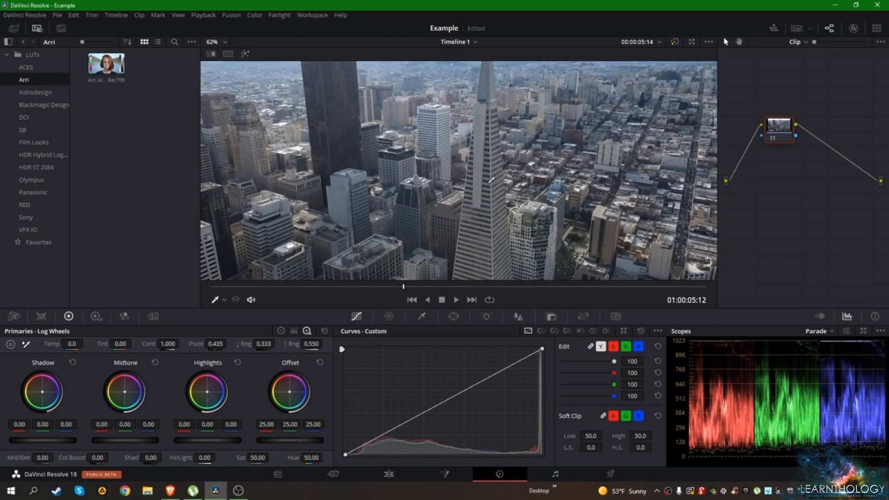
{"action": "scroll", "coordinate": [502, 176], "scroll_direction": "down", "scroll_amount": 5}
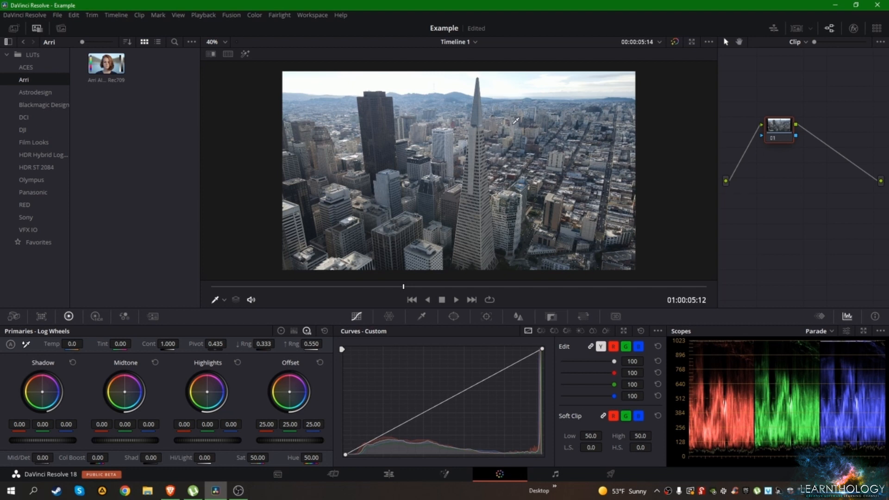
{"action": "left_click_drag", "start_coordinate": [444, 204], "coordinate": [434, 199]}
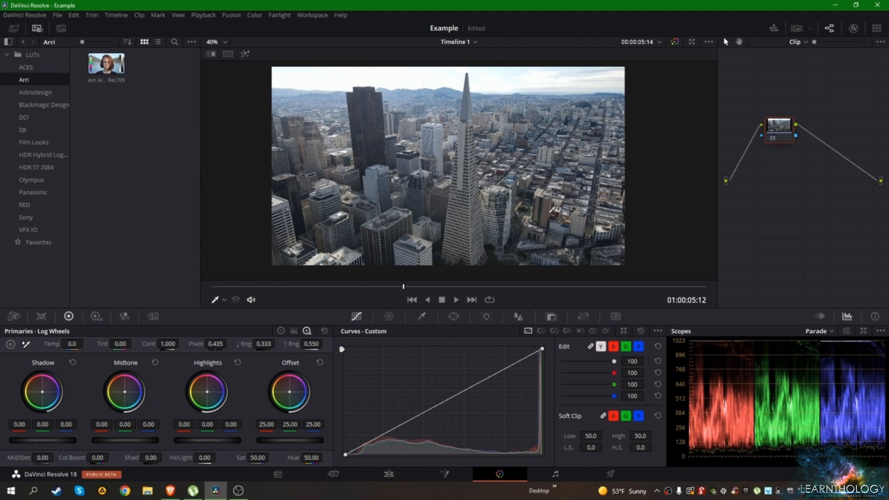
{"action": "scroll", "coordinate": [477, 176], "scroll_direction": "up", "scroll_amount": 5}
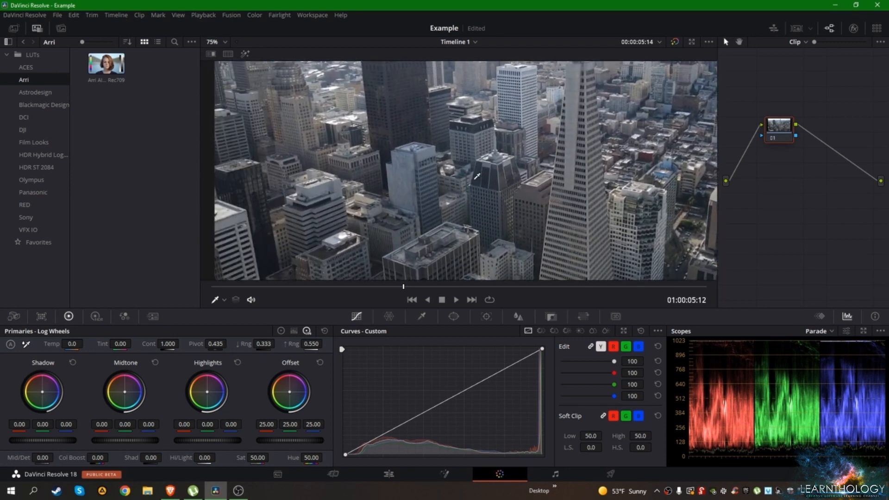
{"action": "left_click_drag", "start_coordinate": [477, 176], "coordinate": [551, 280]}
{"action": "left_click_drag", "start_coordinate": [539, 176], "coordinate": [444, 152]}
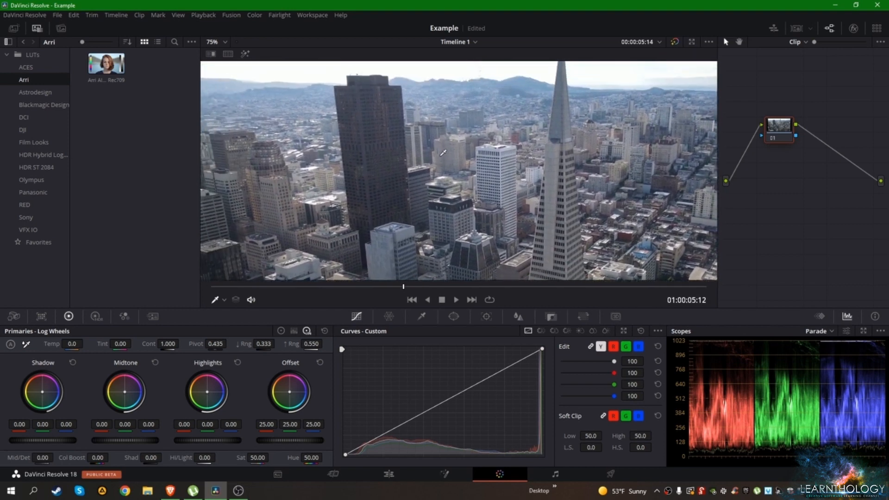
{"action": "scroll", "coordinate": [443, 153], "scroll_direction": "up", "scroll_amount": 8}
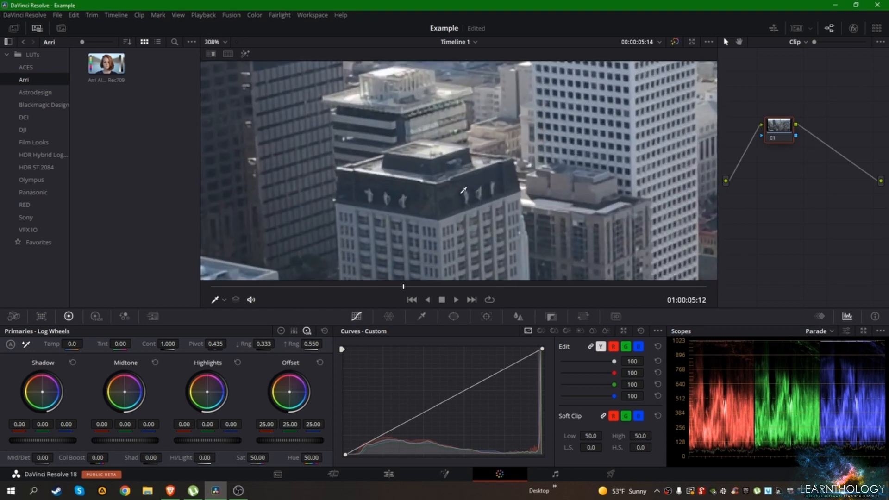
{"action": "scroll", "coordinate": [463, 190], "scroll_direction": "up", "scroll_amount": 3}
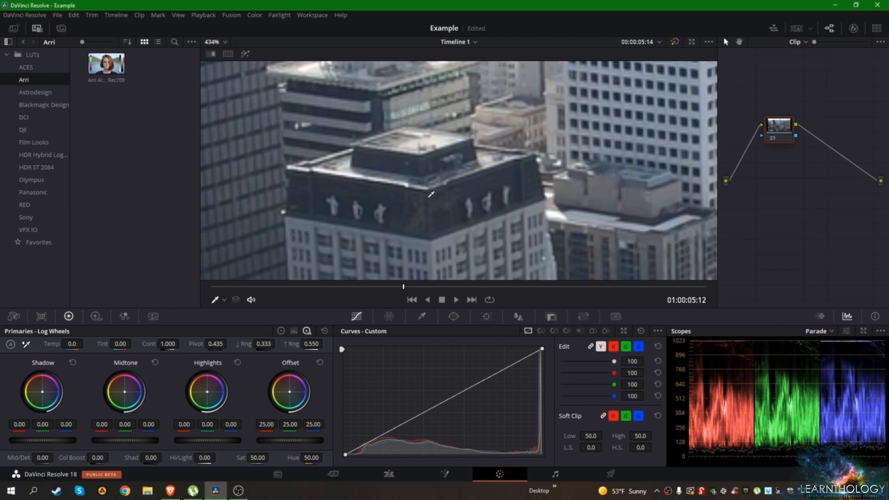
{"action": "scroll", "coordinate": [432, 194], "scroll_direction": "down", "scroll_amount": 10}
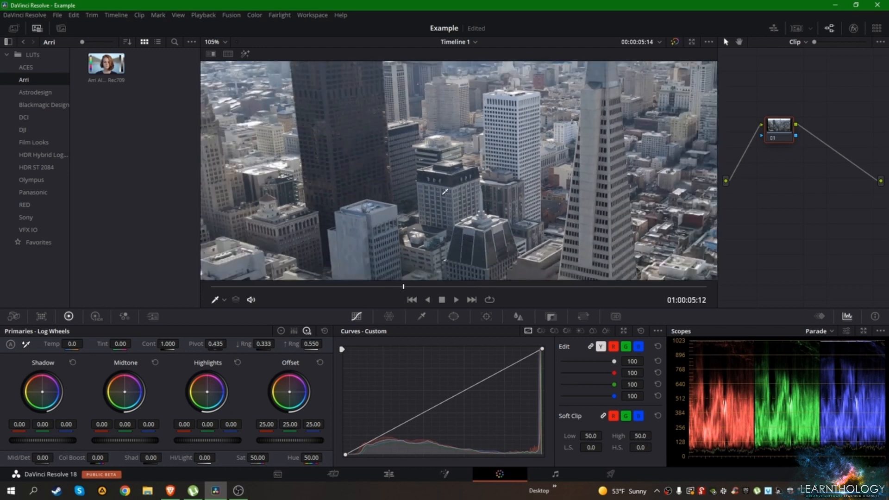
{"action": "scroll", "coordinate": [445, 191], "scroll_direction": "down", "scroll_amount": 5}
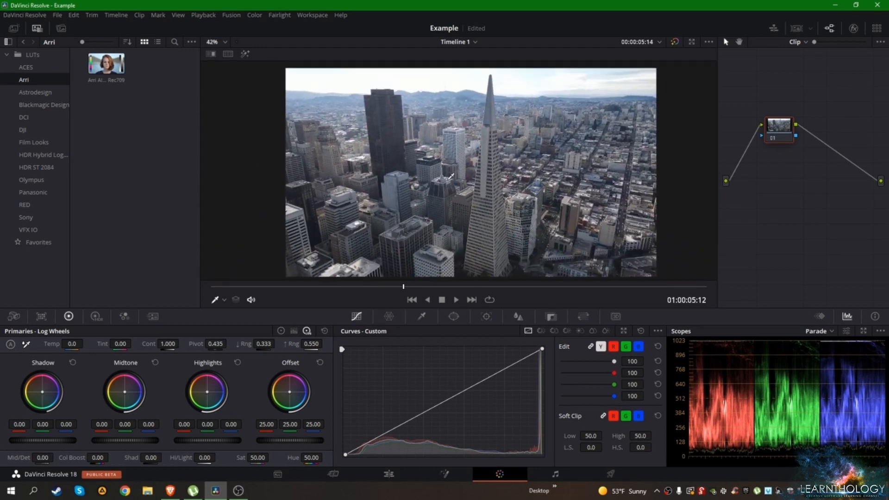
{"action": "left_click_drag", "start_coordinate": [449, 179], "coordinate": [452, 176]}
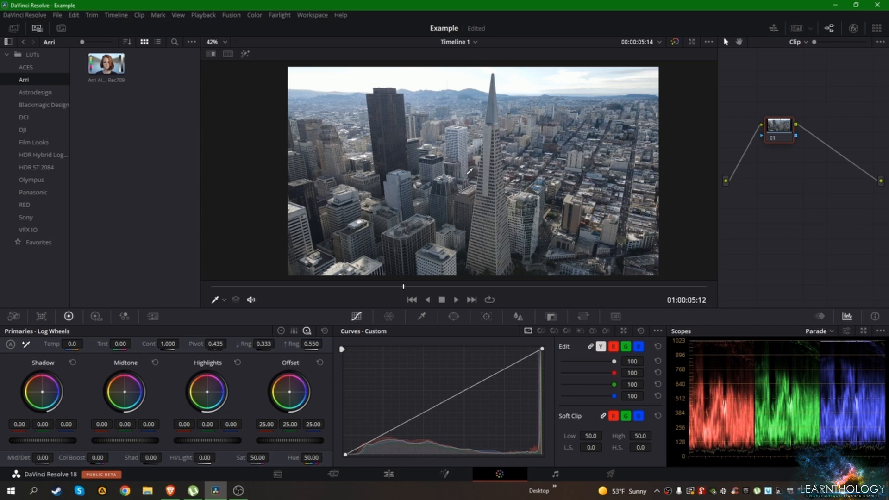
Step: Show the video scopes for the skyscraper clip from the viewer's options
{"action": "right_click", "coordinate": [476, 178]}
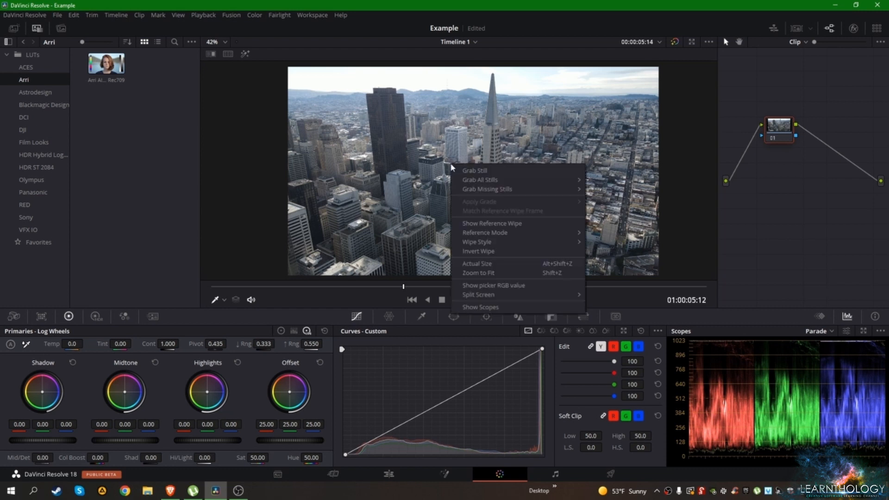
{"action": "left_click", "coordinate": [267, 226]}
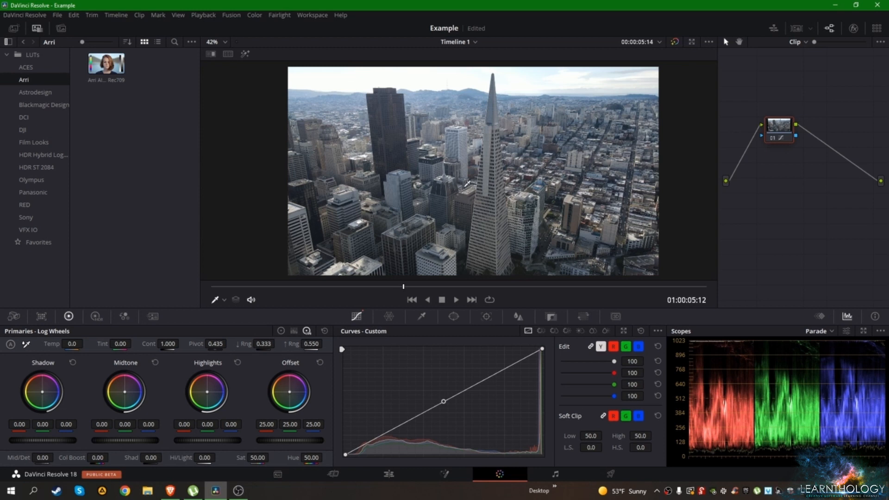
{"action": "right_click", "coordinate": [456, 190]}
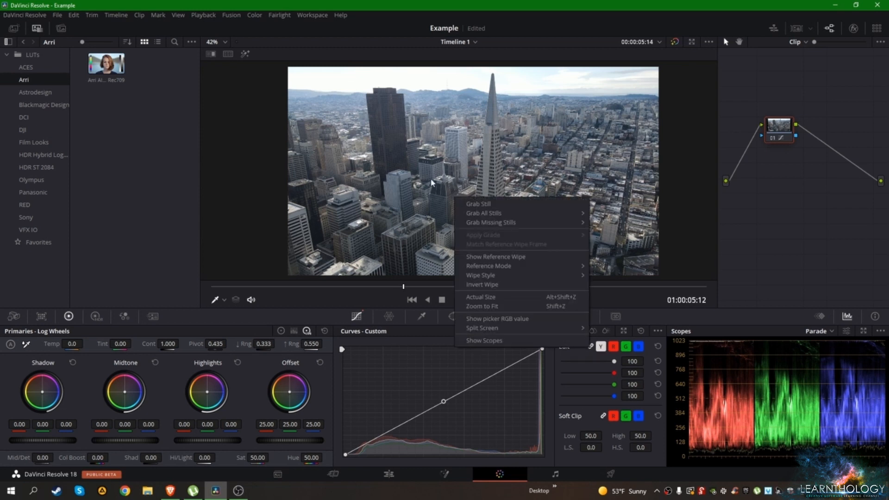
{"action": "right_click", "coordinate": [424, 141]}
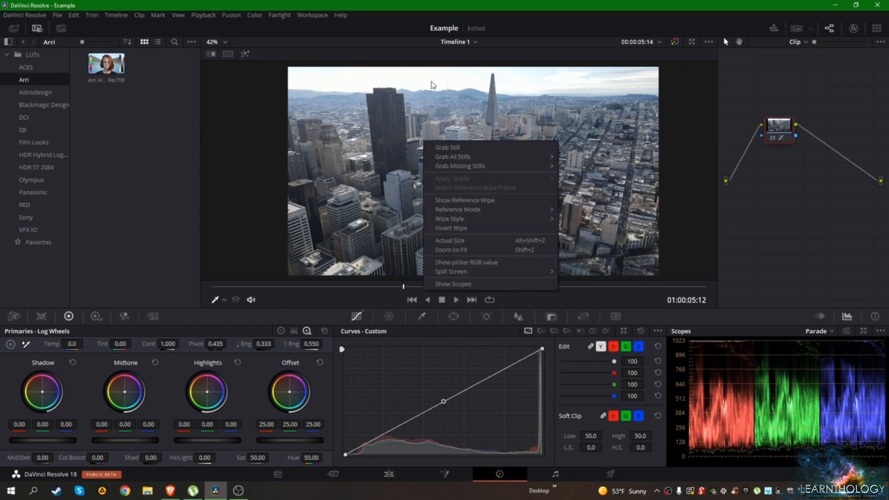
{"action": "left_click", "coordinate": [450, 285]}
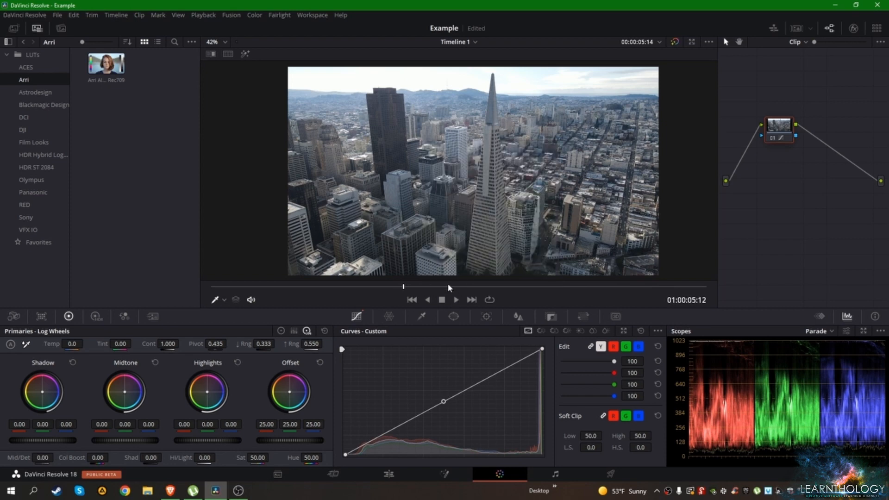
Step: Reposition the floating scopes window to inspect the parade, histogram and waveform, and close it again
{"action": "left_click", "coordinate": [663, 79]}
{"action": "left_click_drag", "start_coordinate": [662, 79], "coordinate": [53, 68]}
{"action": "mouse_move", "coordinate": [328, 75]}
{"action": "left_mouse_down"}
{"action": "mouse_move", "coordinate": [287, 71]}
{"action": "mouse_move", "coordinate": [347, 76]}
{"action": "mouse_move", "coordinate": [317, 76]}
{"action": "left_mouse_up"}
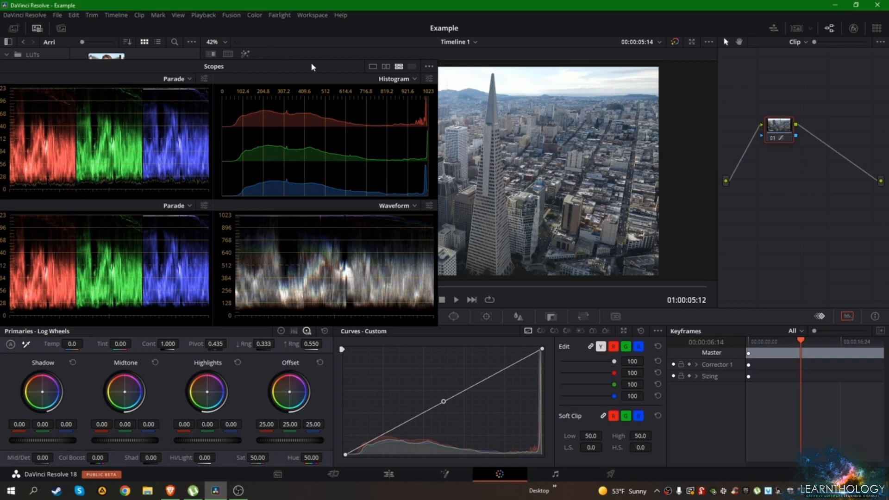
{"action": "left_click_drag", "start_coordinate": [279, 69], "coordinate": [648, 294]}
{"action": "left_click", "coordinate": [366, 288]}
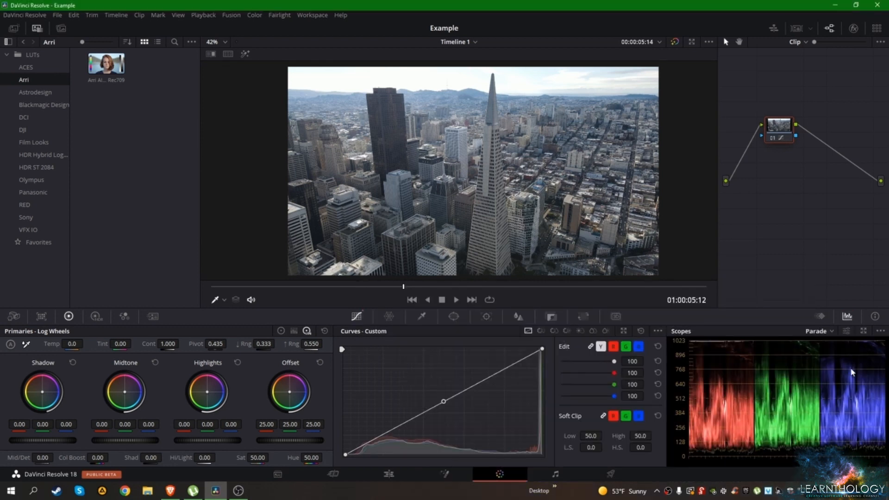
Step: Switch the docked scope to Waveform and lower the Shadow log wheel's master level to -0.09
{"action": "left_click", "coordinate": [829, 331]}
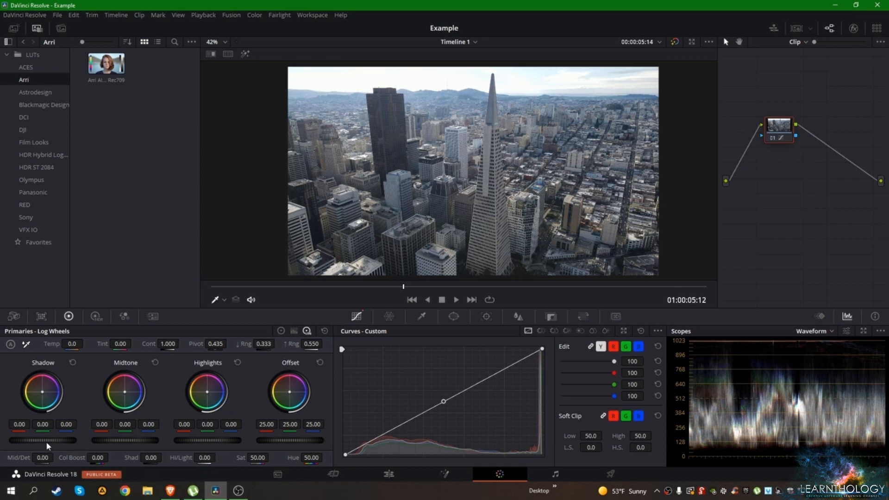
{"action": "left_click_drag", "start_coordinate": [6, 442], "coordinate": [51, 441]}
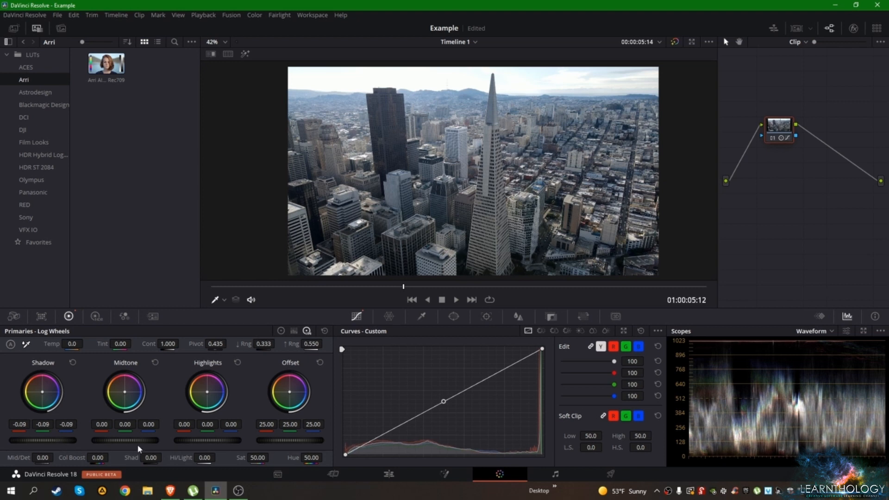
Step: Lower the Highlights log wheel's master level to -0.03 and compare the image with the grade bypassed
{"action": "left_click_drag", "start_coordinate": [205, 446], "coordinate": [201, 446]}
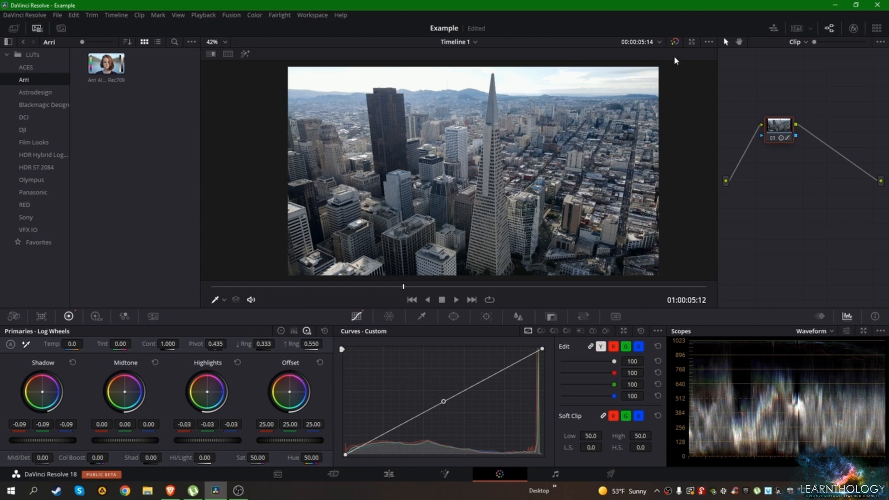
{"action": "left_click", "coordinate": [675, 41]}
{"action": "left_click", "coordinate": [676, 40]}
{"action": "left_click", "coordinate": [675, 41]}
{"action": "left_click", "coordinate": [676, 40]}
Step: Lower the Shadow log wheel's master level to -0.12 and check the buildings in the viewer
{"action": "left_click_drag", "start_coordinate": [42, 440], "coordinate": [36, 440]}
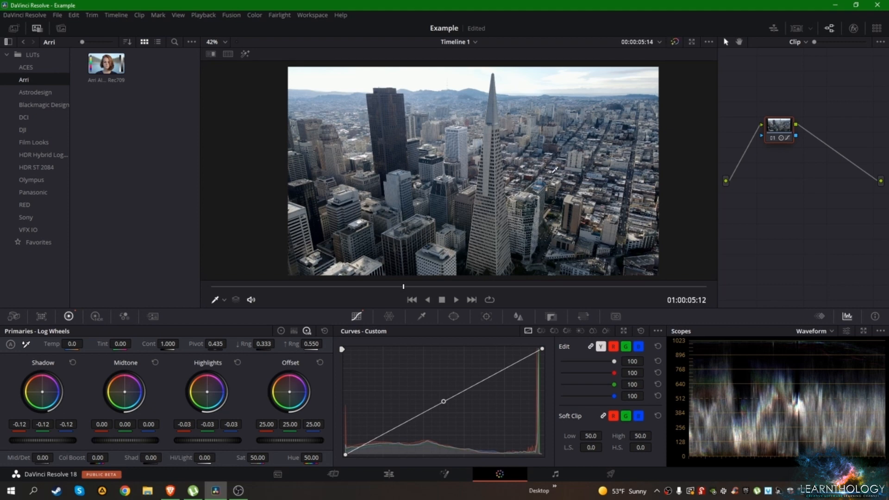
{"action": "scroll", "coordinate": [446, 209], "scroll_direction": "up", "scroll_amount": 2}
{"action": "left_click_drag", "start_coordinate": [433, 202], "coordinate": [448, 187]}
{"action": "scroll", "coordinate": [426, 200], "scroll_direction": "down", "scroll_amount": 3}
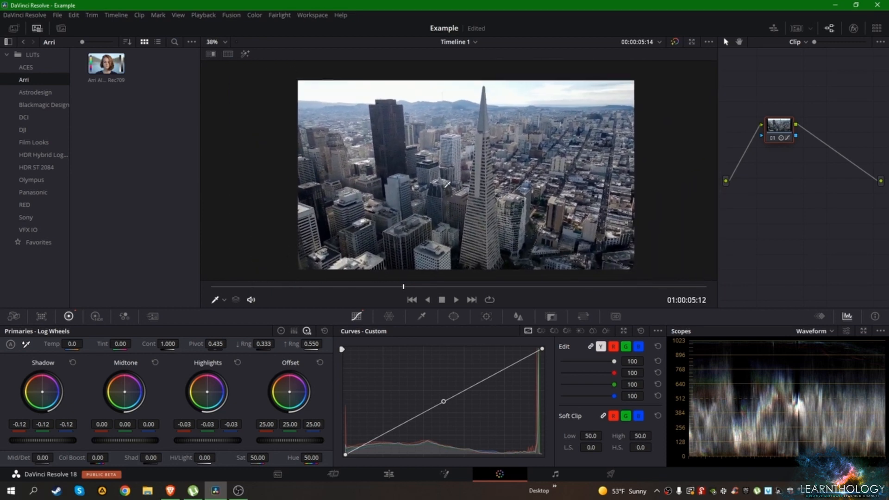
{"action": "scroll", "coordinate": [450, 187], "scroll_direction": "up", "scroll_amount": 1}
Step: Cycle the docked scope through Vectorscope, Histogram and CIE Chromaticity, and leave it on Parade
{"action": "left_click", "coordinate": [830, 331]}
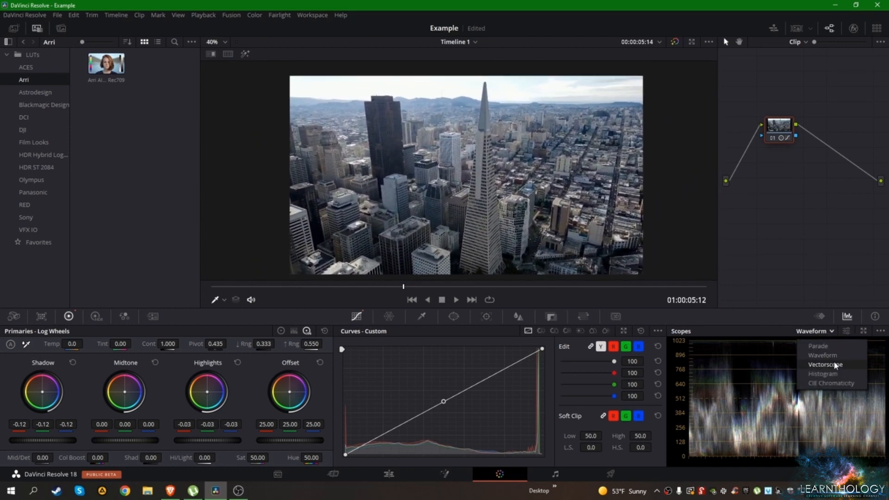
{"action": "left_click", "coordinate": [840, 362]}
{"action": "left_click", "coordinate": [829, 331]}
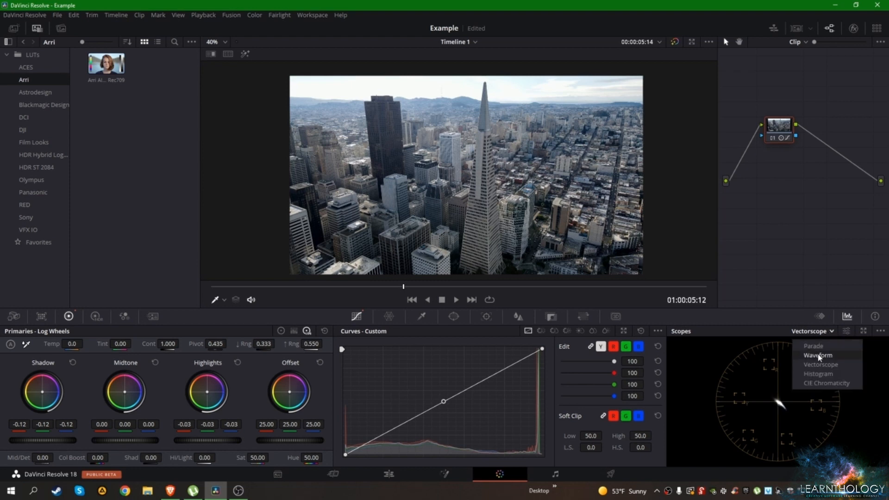
{"action": "left_click", "coordinate": [778, 333]}
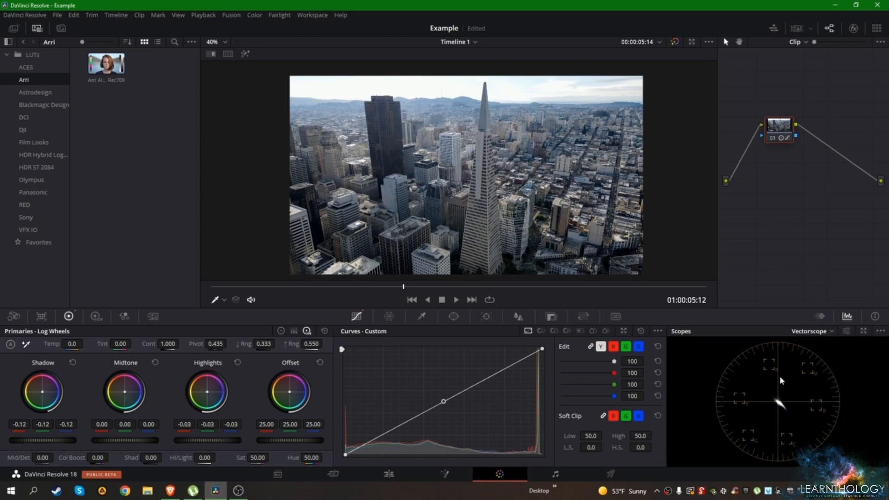
{"action": "left_click", "coordinate": [810, 333]}
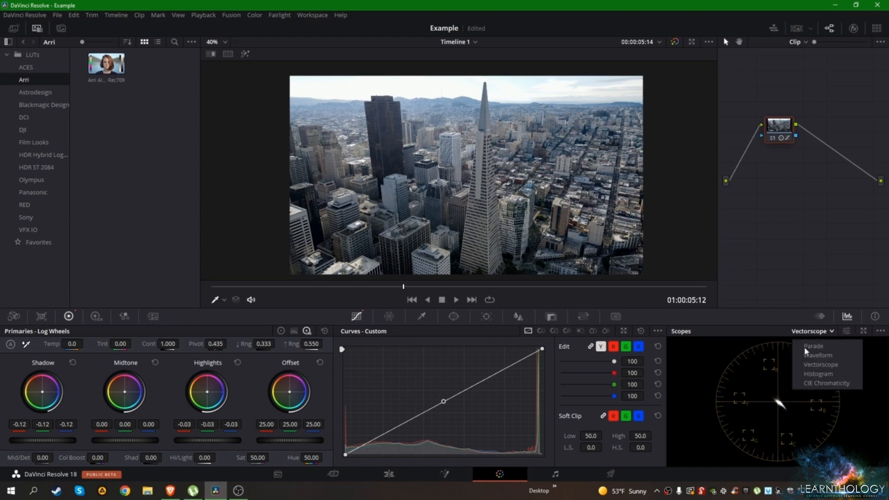
{"action": "left_click", "coordinate": [803, 375]}
{"action": "left_click", "coordinate": [823, 332]}
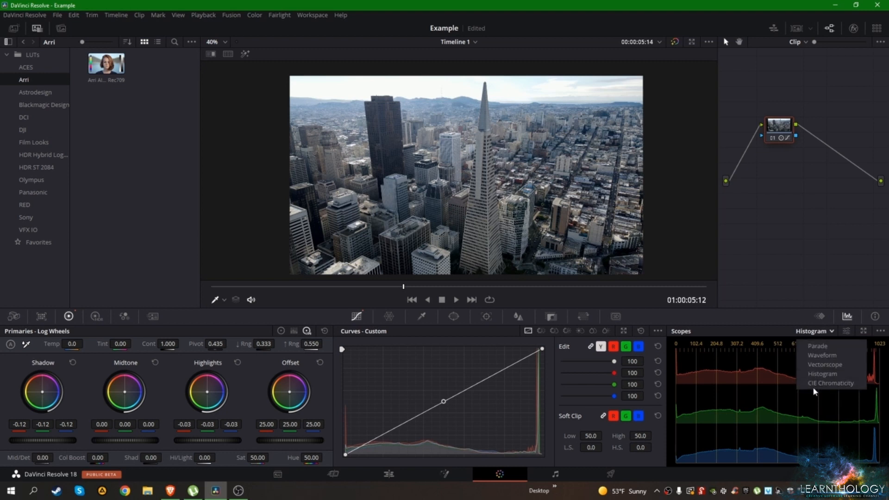
{"action": "left_click", "coordinate": [814, 385]}
{"action": "left_click", "coordinate": [817, 330]}
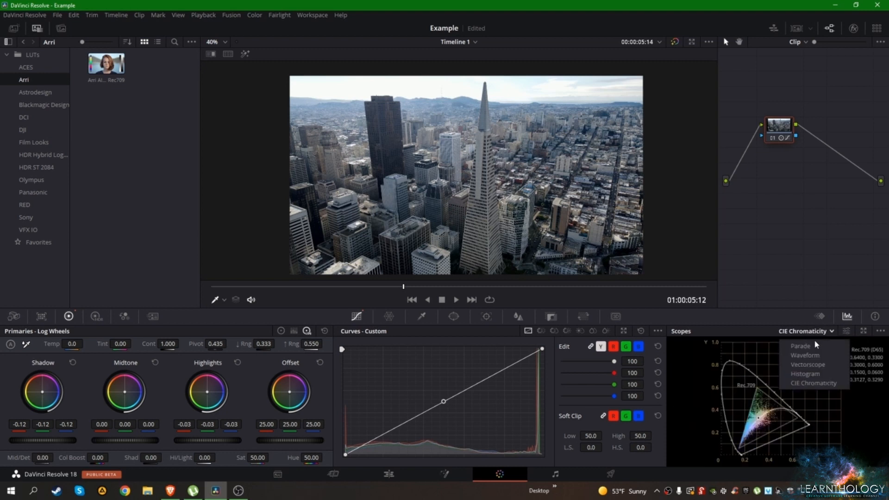
{"action": "left_click", "coordinate": [815, 343]}
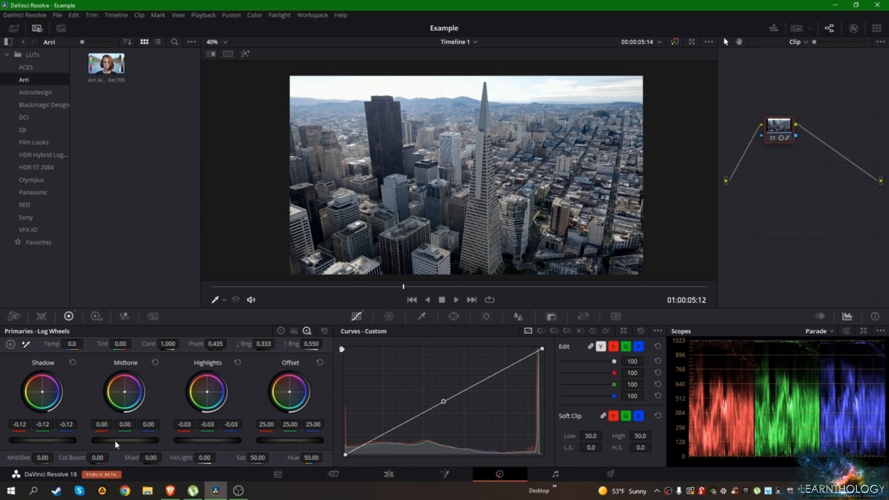
Step: Raise the Midtone log wheel's master level to 0.37, and try a saturation of 78.50 before setting it back to 50
{"action": "left_click_drag", "start_coordinate": [115, 440], "coordinate": [144, 440]}
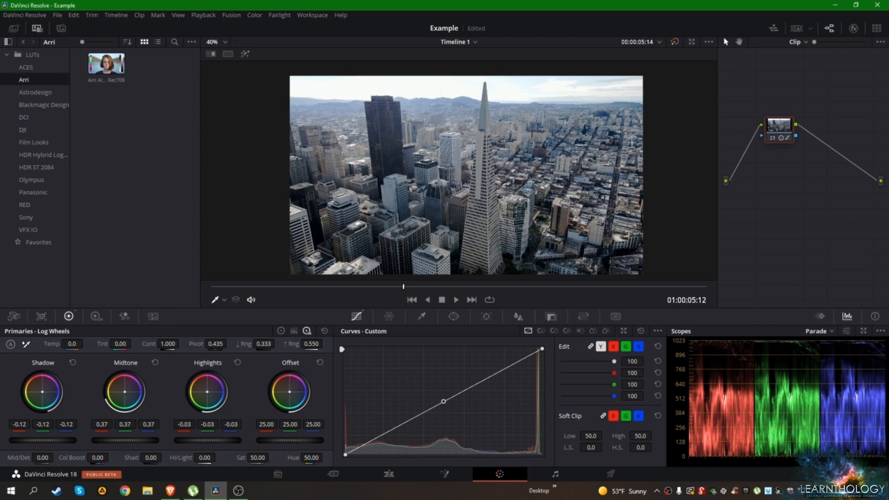
{"action": "left_click_drag", "start_coordinate": [258, 458], "coordinate": [390, 457]}
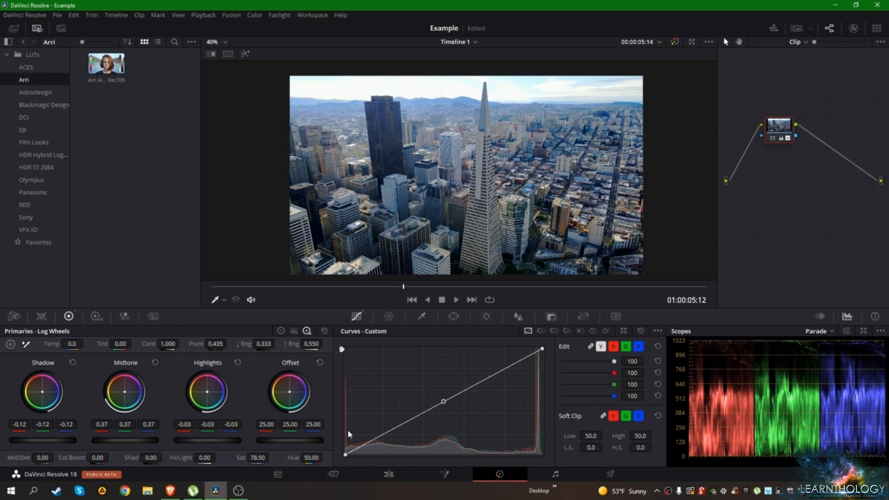
{"action": "left_click", "coordinate": [260, 458]}
{"action": "type", "text": "50"}
{"action": "key", "text": "Return"}
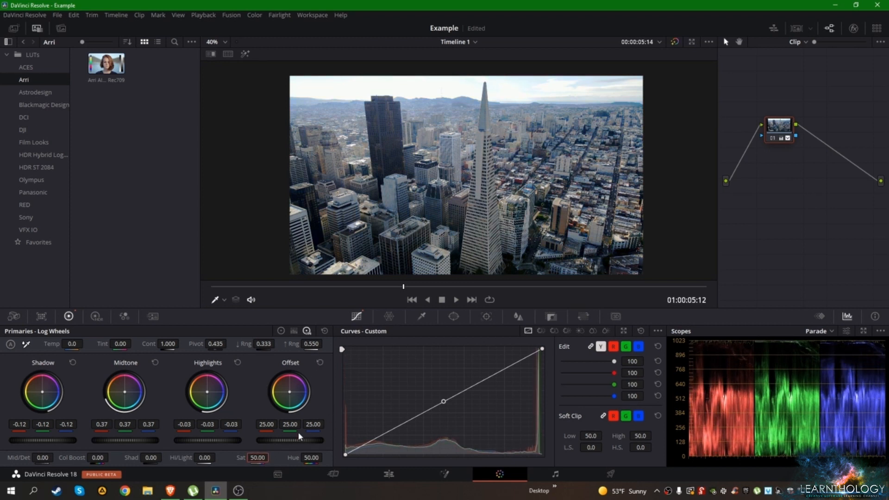
Step: Set the skyscraper clip's saturation to 77.40 and reframe the whole image in the viewer
{"action": "scroll", "coordinate": [525, 177], "scroll_direction": "up", "scroll_amount": 3}
{"action": "scroll", "coordinate": [526, 177], "scroll_direction": "up", "scroll_amount": 1}
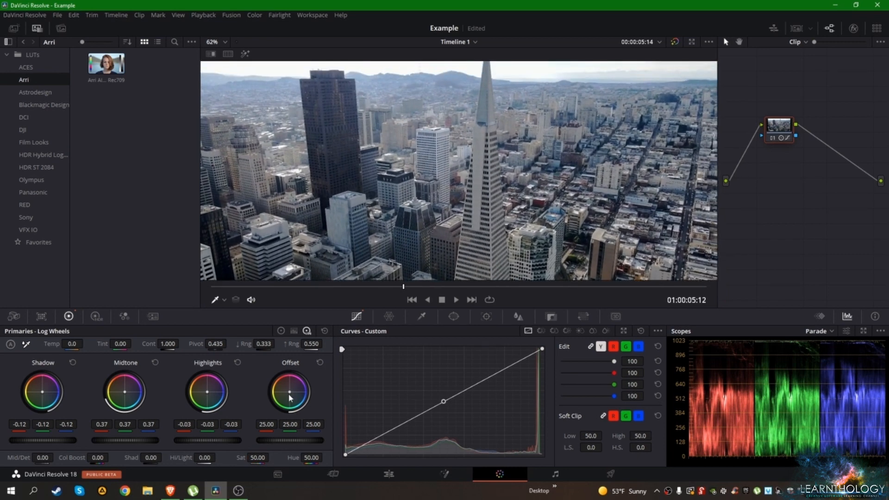
{"action": "scroll", "coordinate": [271, 457], "scroll_direction": "up", "scroll_amount": 4}
{"action": "scroll", "coordinate": [272, 457], "scroll_direction": "up", "scroll_amount": 10}
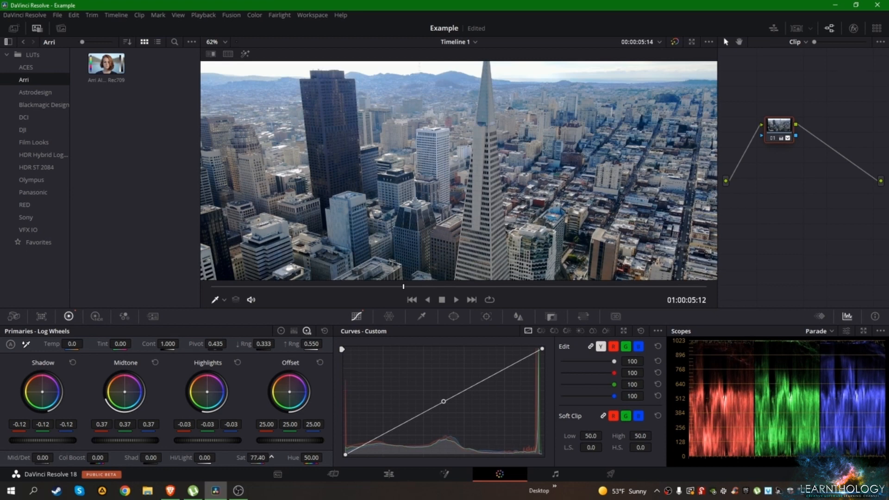
{"action": "scroll", "coordinate": [596, 176], "scroll_direction": "down", "scroll_amount": 4}
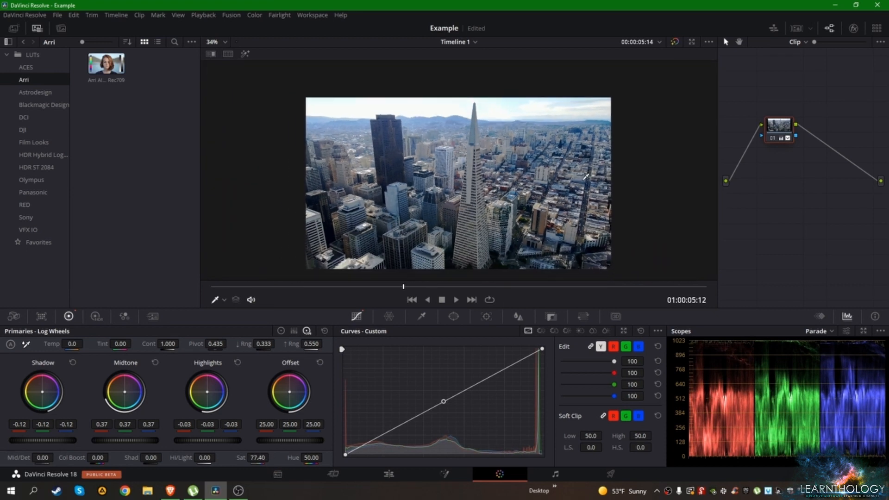
{"action": "left_click_drag", "start_coordinate": [595, 165], "coordinate": [591, 183]}
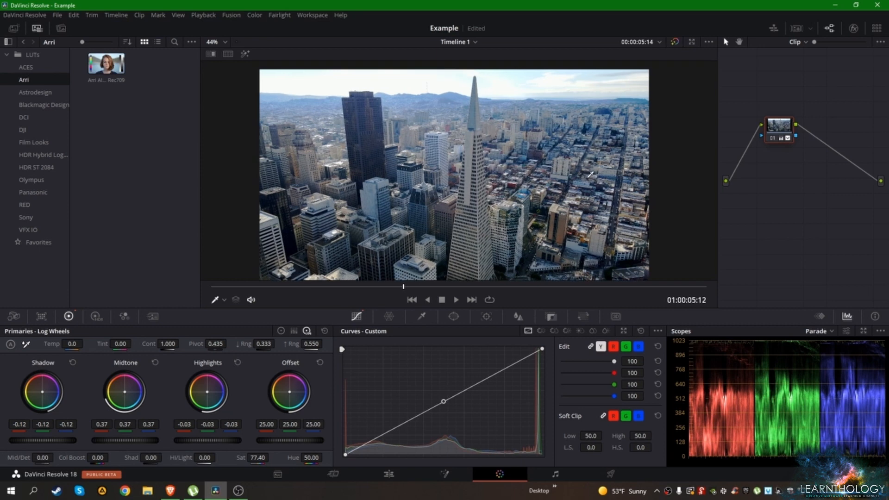
Step: Compare the skyscraper shot with and without the grade, and examine the streets, rooftops and horizon up close
{"action": "left_click", "coordinate": [676, 42]}
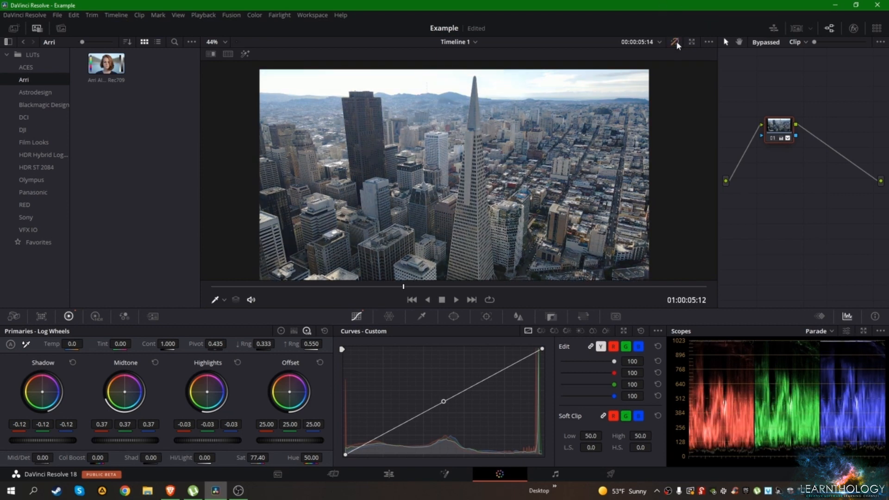
{"action": "left_click", "coordinate": [676, 41]}
{"action": "left_click_drag", "start_coordinate": [527, 188], "coordinate": [497, 173]}
{"action": "scroll", "coordinate": [497, 173], "scroll_direction": "up", "scroll_amount": 10}
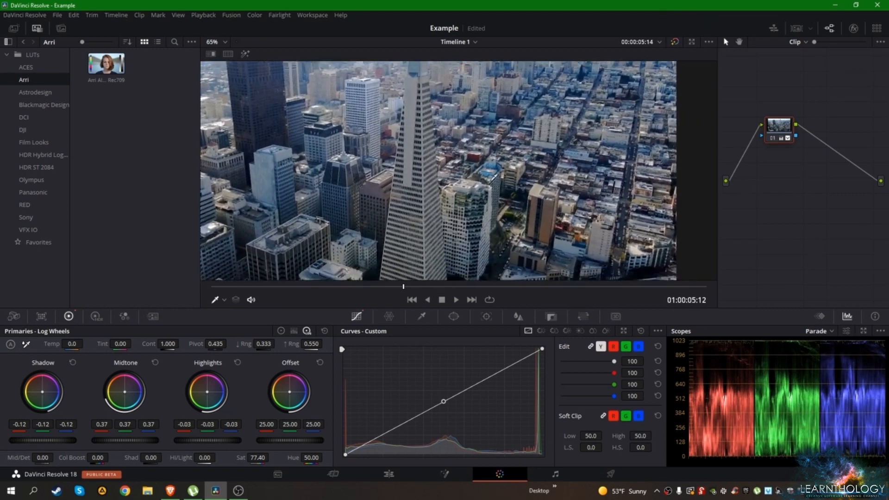
{"action": "scroll", "coordinate": [567, 146], "scroll_direction": "down", "scroll_amount": 5}
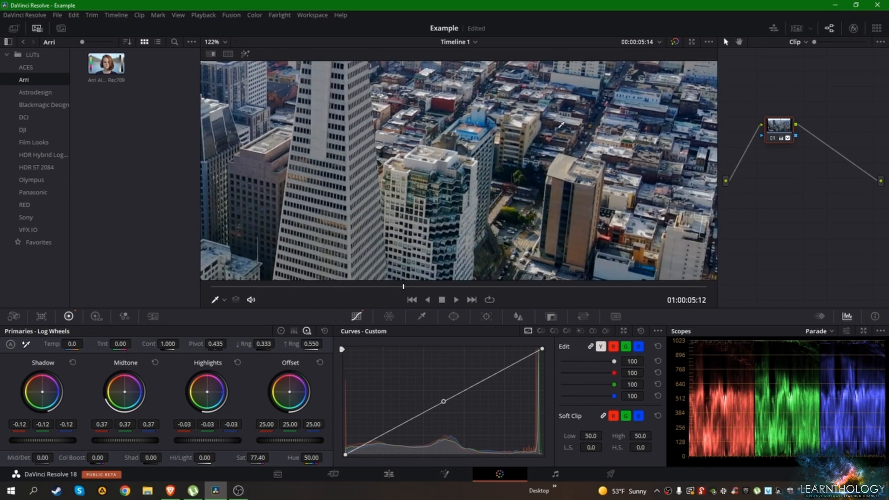
{"action": "left_click_drag", "start_coordinate": [516, 197], "coordinate": [491, 241]}
{"action": "scroll", "coordinate": [456, 230], "scroll_direction": "up", "scroll_amount": 5}
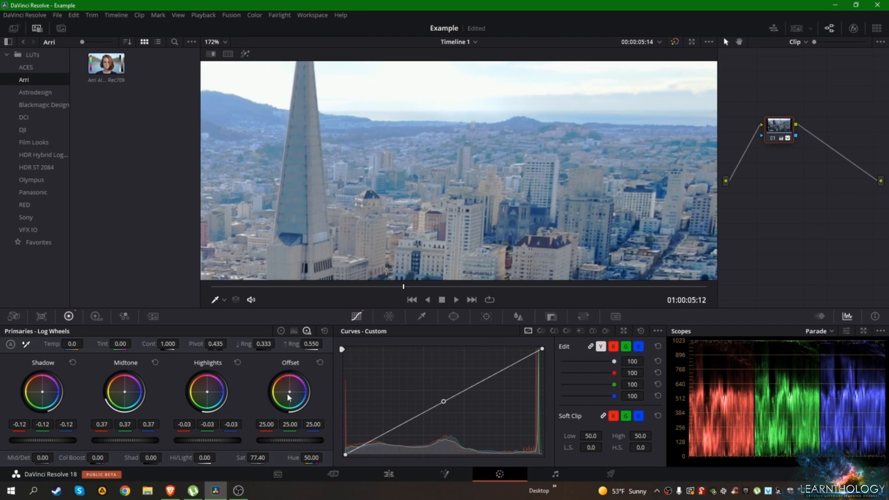
Step: Try warming the image by shifting the Offset wheel to 26.94, 24.79 and 21.05, and examine the result
{"action": "left_click_drag", "start_coordinate": [290, 392], "coordinate": [289, 392]}
{"action": "scroll", "coordinate": [479, 193], "scroll_direction": "down", "scroll_amount": 4}
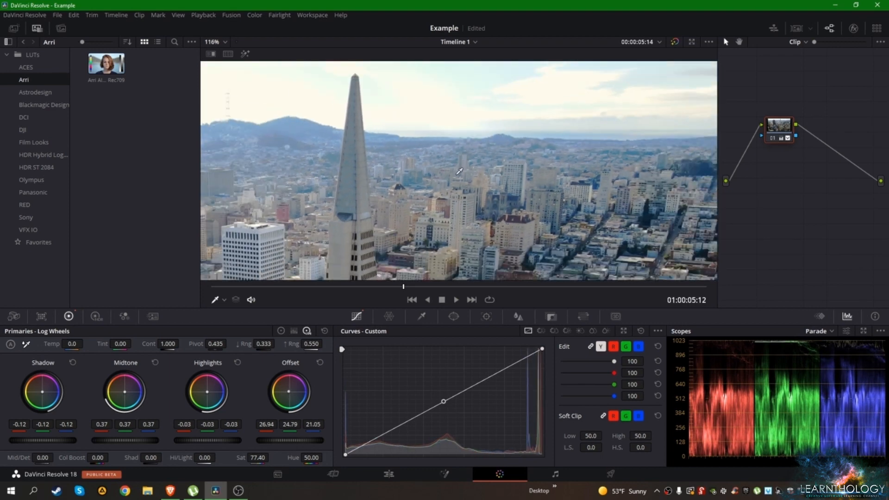
{"action": "scroll", "coordinate": [480, 192], "scroll_direction": "up", "scroll_amount": 8}
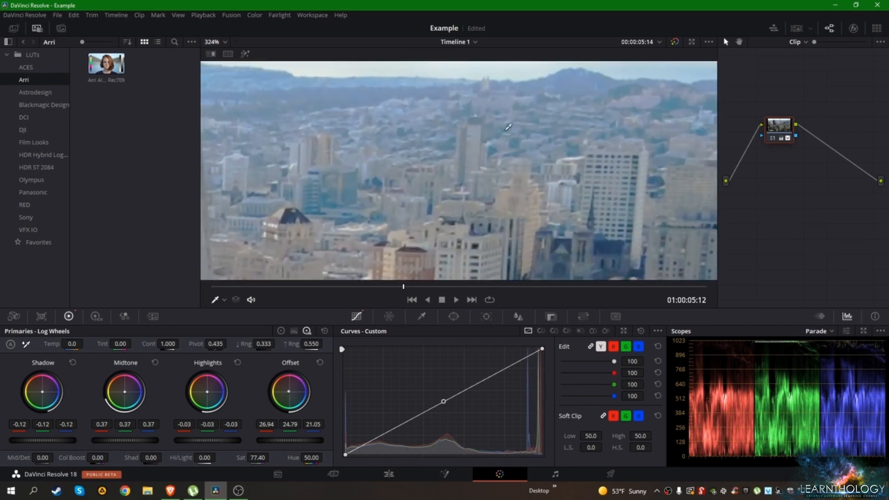
{"action": "scroll", "coordinate": [509, 129], "scroll_direction": "down", "scroll_amount": 3}
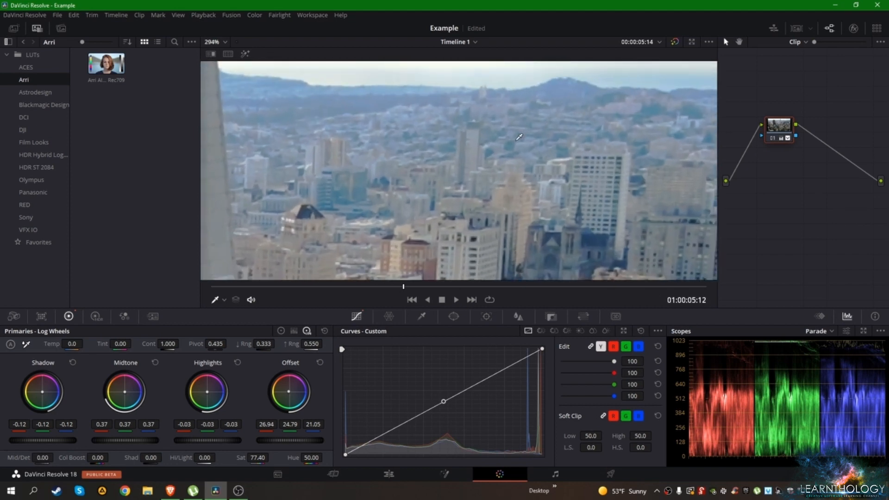
{"action": "scroll", "coordinate": [514, 132], "scroll_direction": "down", "scroll_amount": 5}
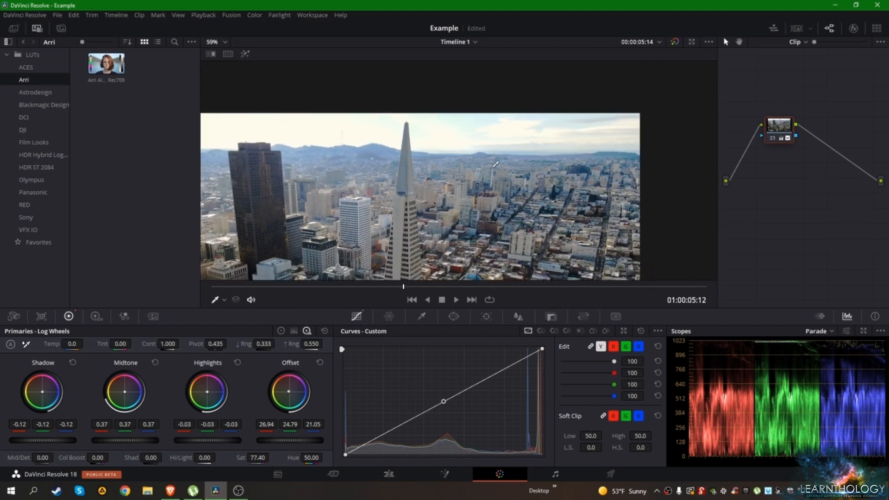
{"action": "left_click_drag", "start_coordinate": [493, 172], "coordinate": [524, 89]}
{"action": "scroll", "coordinate": [526, 116], "scroll_direction": "down", "scroll_amount": 3}
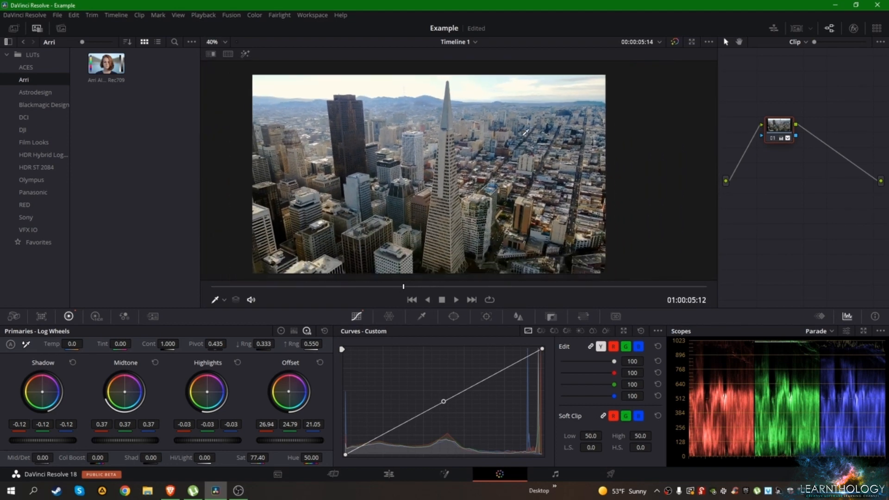
{"action": "scroll", "coordinate": [532, 131], "scroll_direction": "up", "scroll_amount": 1}
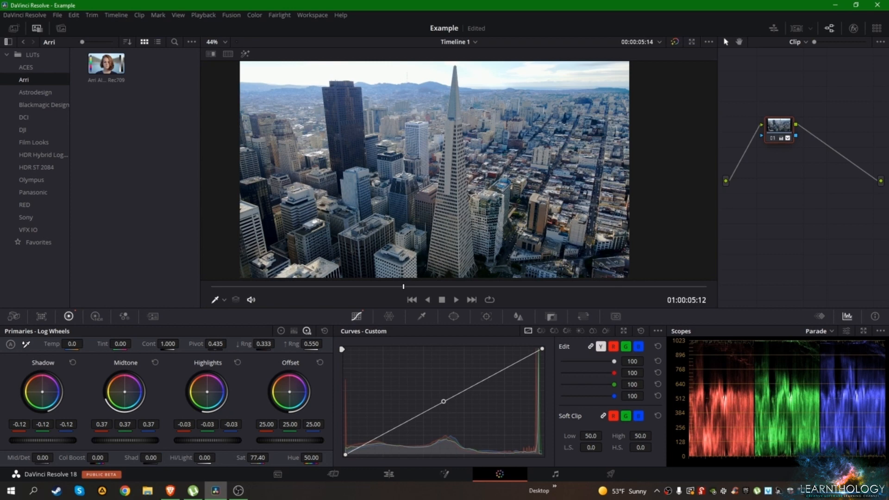
Step: Warm the image by shifting the Offset wheel to 26.19, 24.97, 21.41 and the Midtone wheel to 0.51, 0.35, 0.23
{"action": "left_click_drag", "start_coordinate": [290, 392], "coordinate": [288, 392]}
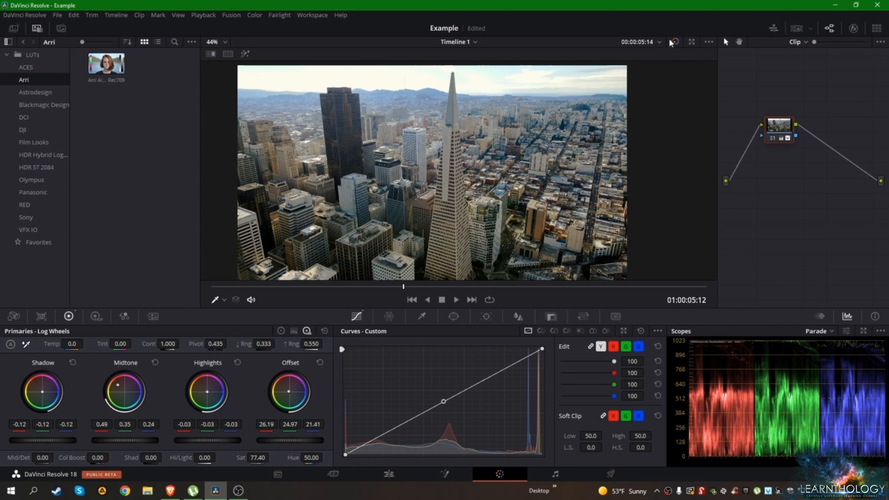
{"action": "left_click", "coordinate": [155, 363]}
{"action": "left_click_drag", "start_coordinate": [124, 393], "coordinate": [124, 391]}
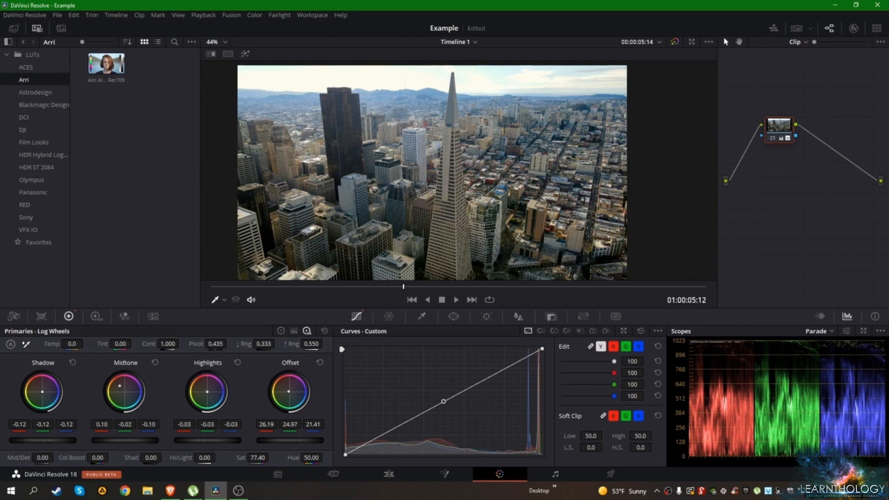
{"action": "left_click_drag", "start_coordinate": [122, 390], "coordinate": [121, 391]}
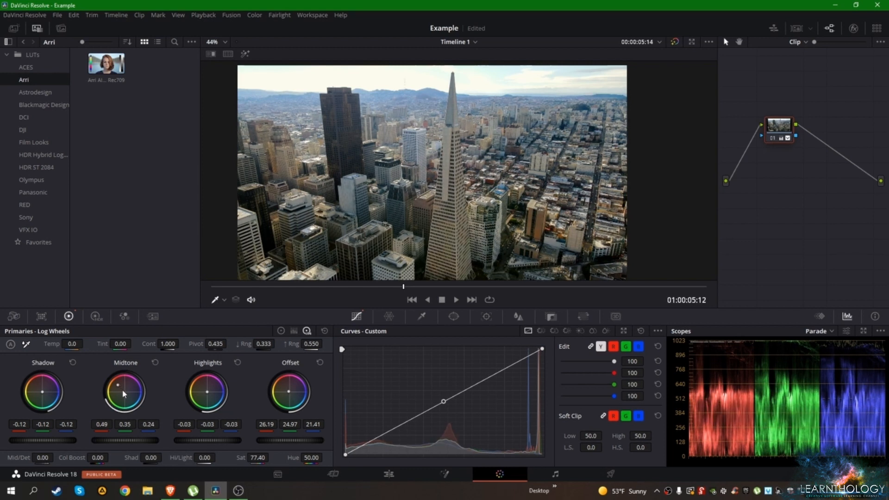
{"action": "double_click", "coordinate": [124, 394]}
{"action": "left_click_drag", "start_coordinate": [124, 392], "coordinate": [122, 388]}
Step: Raise the Offset master level to 29.64, 28.42, 24.86 and compare the image with the grade bypassed
{"action": "left_click_drag", "start_coordinate": [287, 442], "coordinate": [301, 441]}
{"action": "mouse_move", "coordinate": [290, 440]}
{"action": "left_mouse_down"}
{"action": "mouse_move", "coordinate": [312, 441]}
{"action": "mouse_move", "coordinate": [289, 441]}
{"action": "left_mouse_up"}
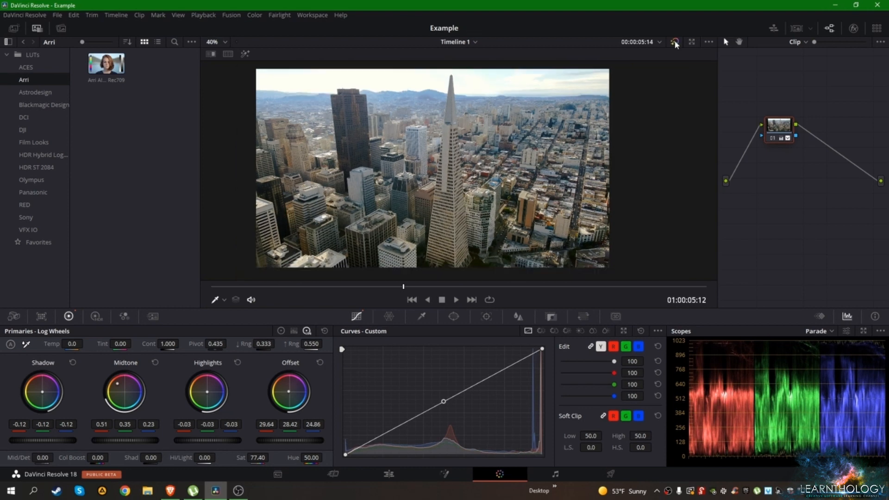
{"action": "left_click", "coordinate": [675, 43]}
{"action": "left_click", "coordinate": [675, 42]}
Step: Move node 01 level with the graph's input and output, and load clip 02, the foliage shot, from the temporarily shown clip thumbnails
{"action": "left_click_drag", "start_coordinate": [780, 135], "coordinate": [785, 194]}
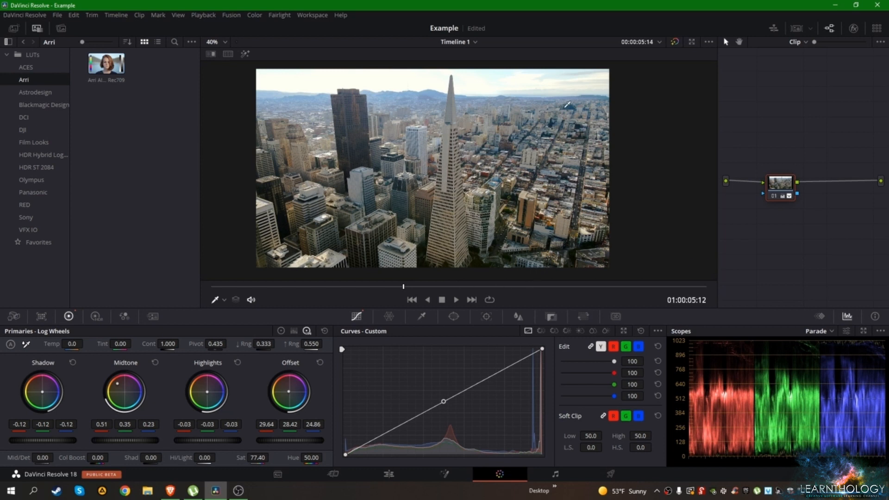
{"action": "left_click", "coordinate": [797, 29]}
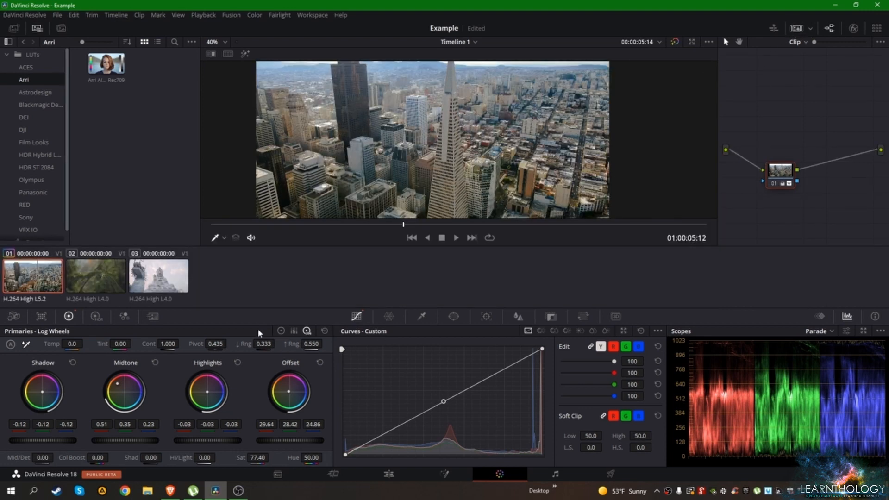
{"action": "left_click", "coordinate": [100, 279]}
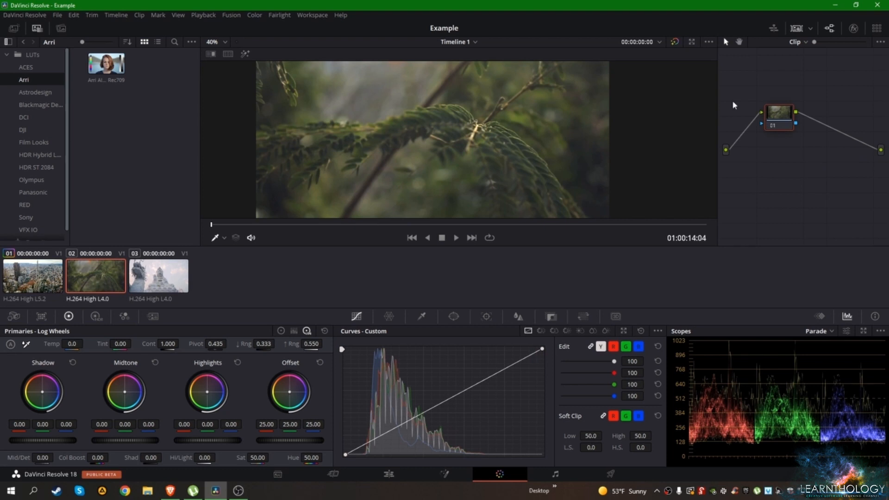
{"action": "left_click", "coordinate": [797, 29]}
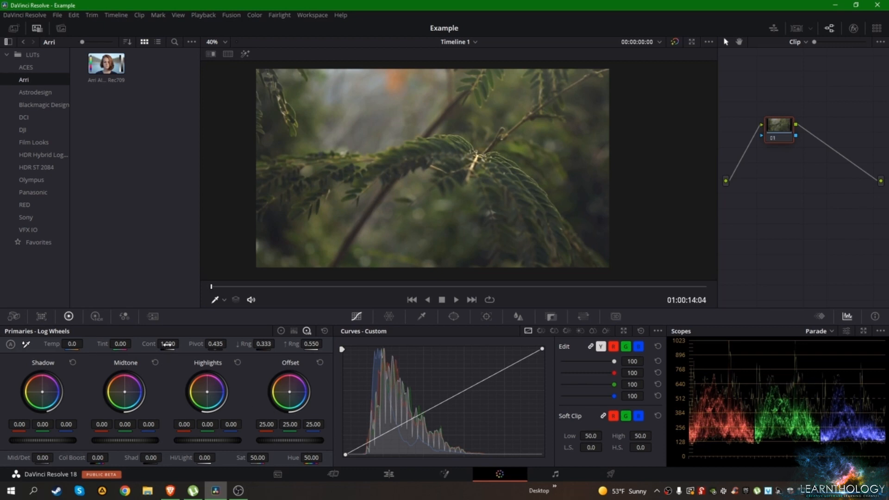
Step: Set the foliage clip's contrast to 1.366
{"action": "left_click_drag", "start_coordinate": [167, 344], "coordinate": [182, 343]}
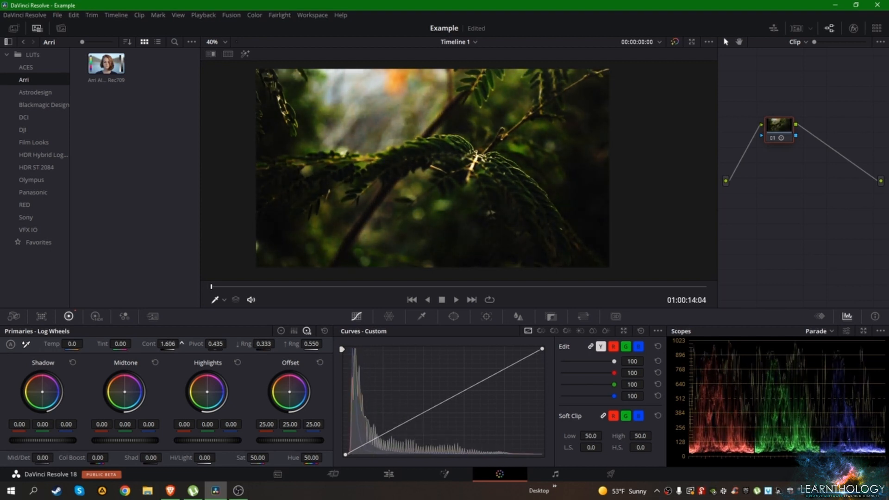
{"action": "left_click", "coordinate": [326, 331]}
{"action": "left_click_drag", "start_coordinate": [181, 343], "coordinate": [181, 343]}
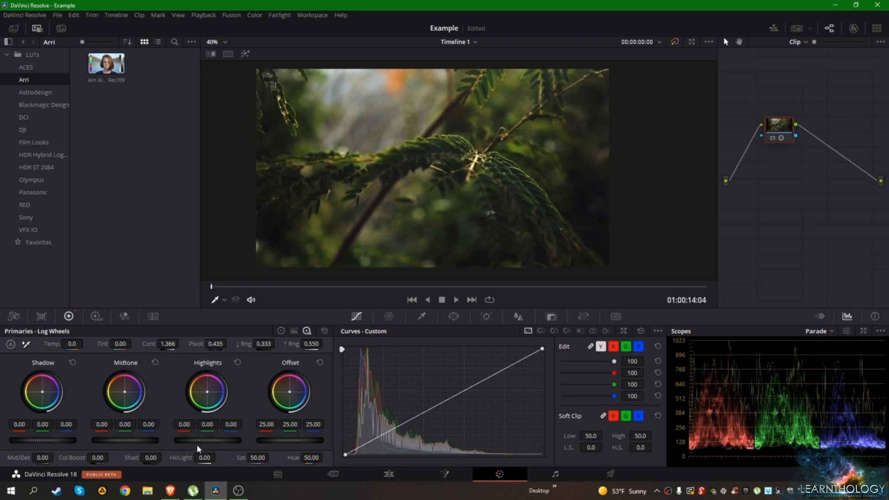
Step: Raise the Highlights level to 0.31, lower the Shadow level to -0.06, and compare the foliage image with the grade bypassed
{"action": "left_click_drag", "start_coordinate": [208, 440], "coordinate": [231, 440]}
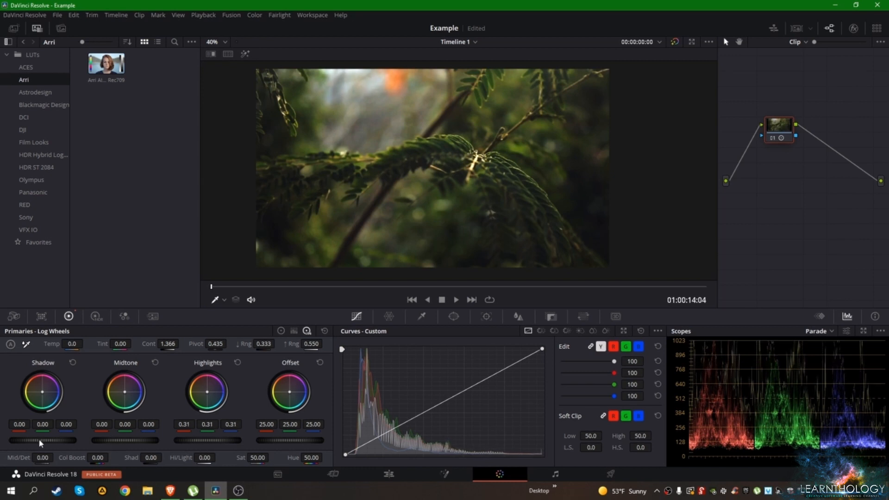
{"action": "left_click_drag", "start_coordinate": [42, 440], "coordinate": [38, 440]}
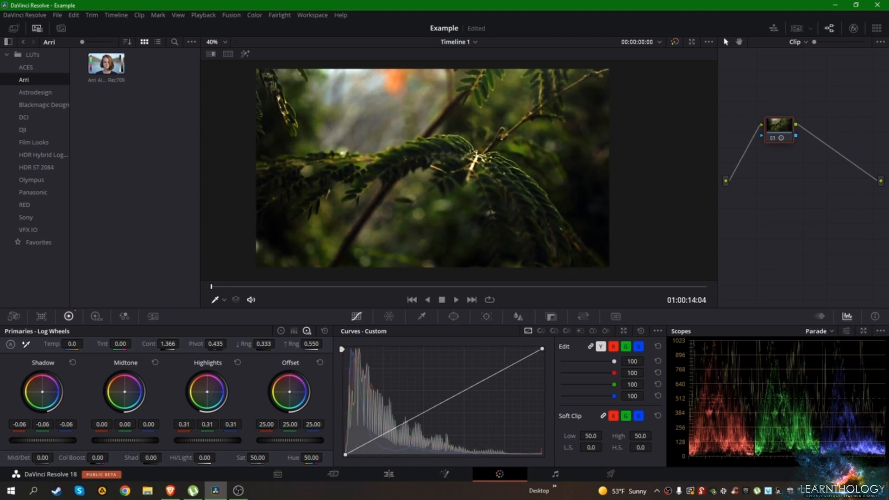
{"action": "left_click", "coordinate": [675, 42]}
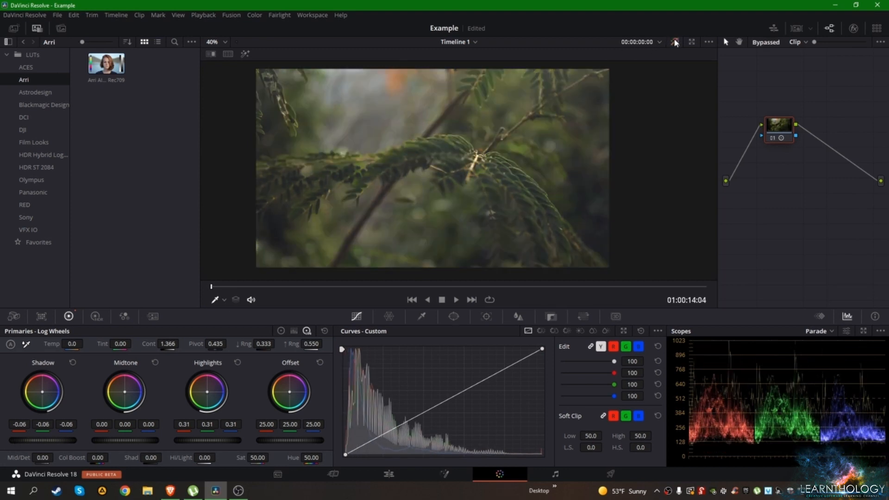
{"action": "left_click", "coordinate": [675, 41]}
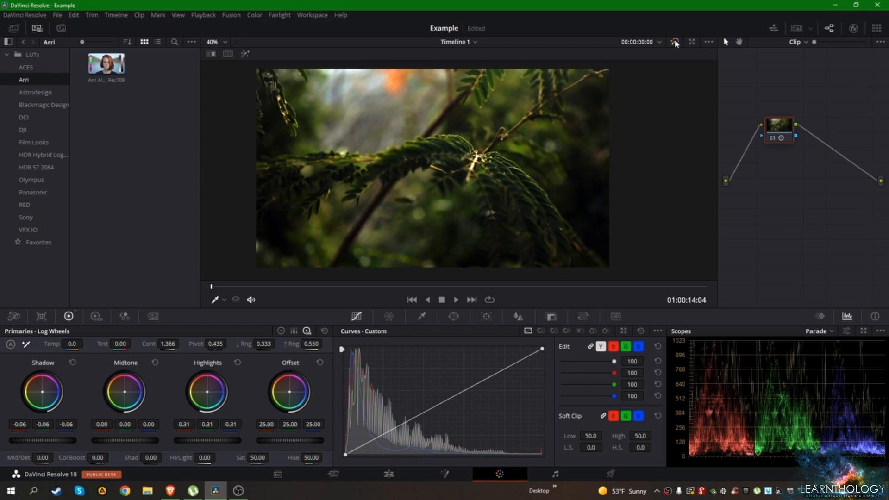
{"action": "left_click", "coordinate": [675, 42]}
{"action": "left_click", "coordinate": [675, 43]}
Step: Switch to the primary color wheels and try tinting Gain purple at red 1.08, green 0.95, blue 1.25, then reset Gain
{"action": "left_click", "coordinate": [281, 331]}
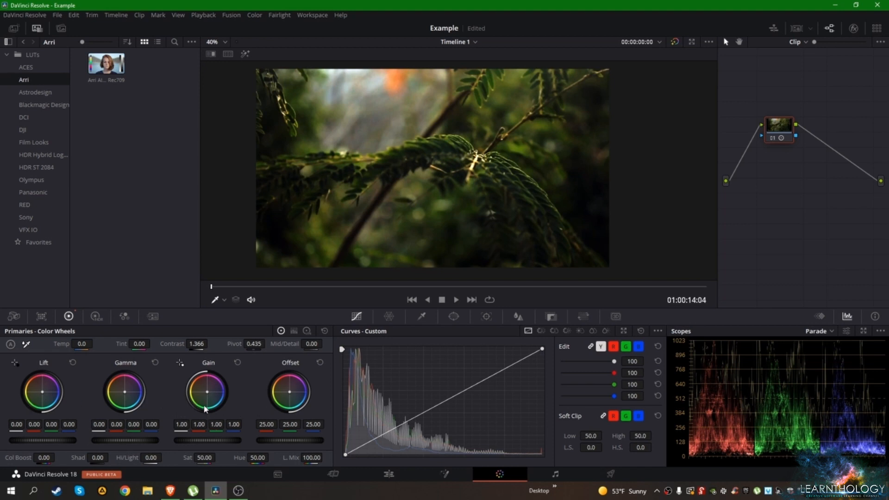
{"action": "left_click_drag", "start_coordinate": [207, 394], "coordinate": [212, 392]}
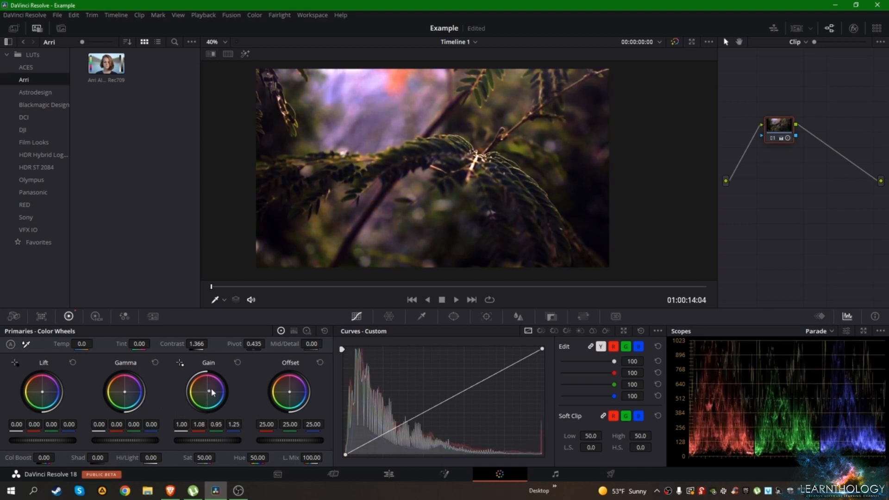
{"action": "left_click", "coordinate": [236, 362]}
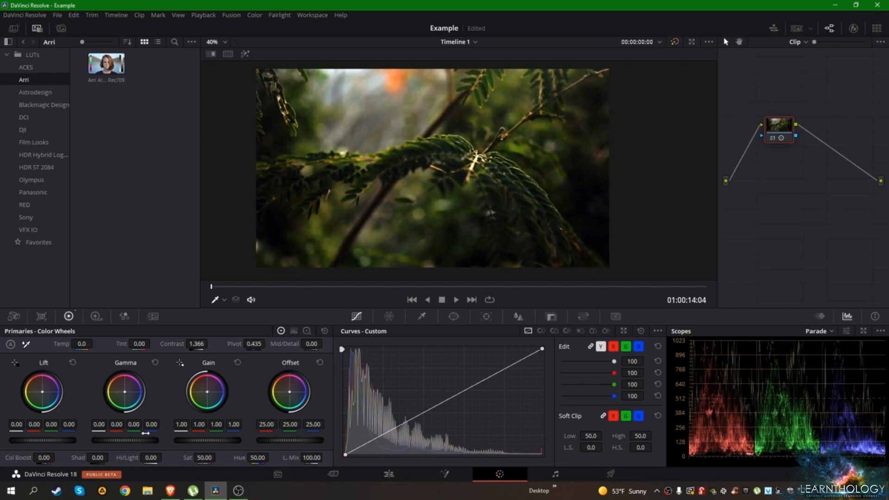
Step: Lower the Lift master level a touch to -0.00, raise Gain to 1.24 and lower Offset to 23.75
{"action": "mouse_move", "coordinate": [51, 441]}
{"action": "left_mouse_down"}
{"action": "mouse_move", "coordinate": [65, 441]}
{"action": "mouse_move", "coordinate": [44, 441]}
{"action": "mouse_move", "coordinate": [76, 441]}
{"action": "mouse_move", "coordinate": [47, 441]}
{"action": "left_mouse_up"}
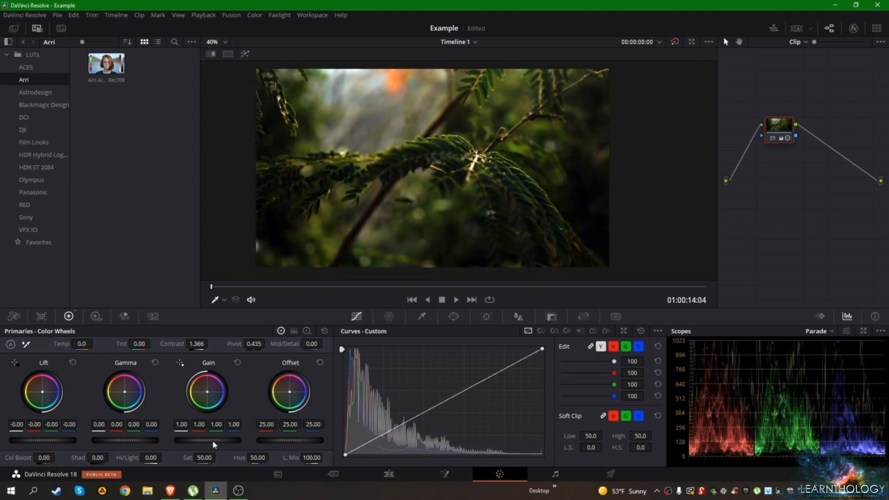
{"action": "left_click_drag", "start_coordinate": [207, 441], "coordinate": [227, 441]}
{"action": "mouse_move", "coordinate": [299, 443]}
{"action": "left_mouse_down"}
{"action": "mouse_move", "coordinate": [311, 443]}
{"action": "mouse_move", "coordinate": [296, 444]}
{"action": "left_mouse_up"}
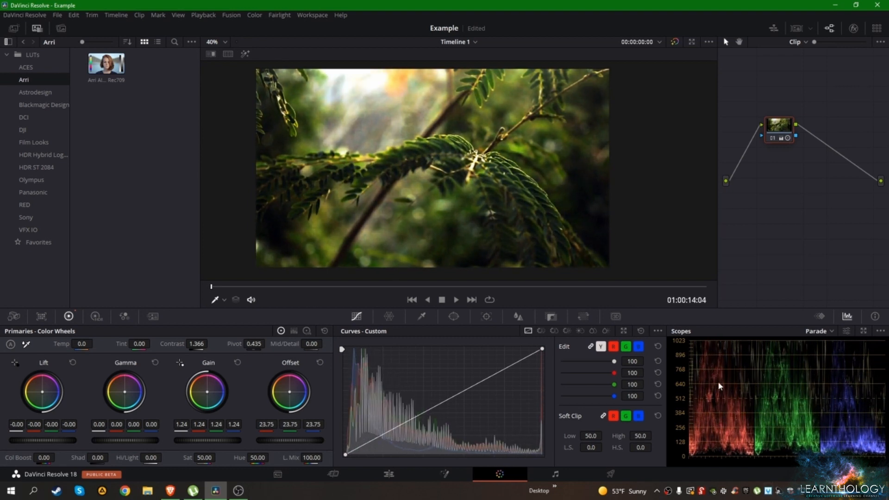
Step: Compare the foliage grade with the bypassed image and play part of the clip to check it in motion
{"action": "left_click", "coordinate": [675, 42]}
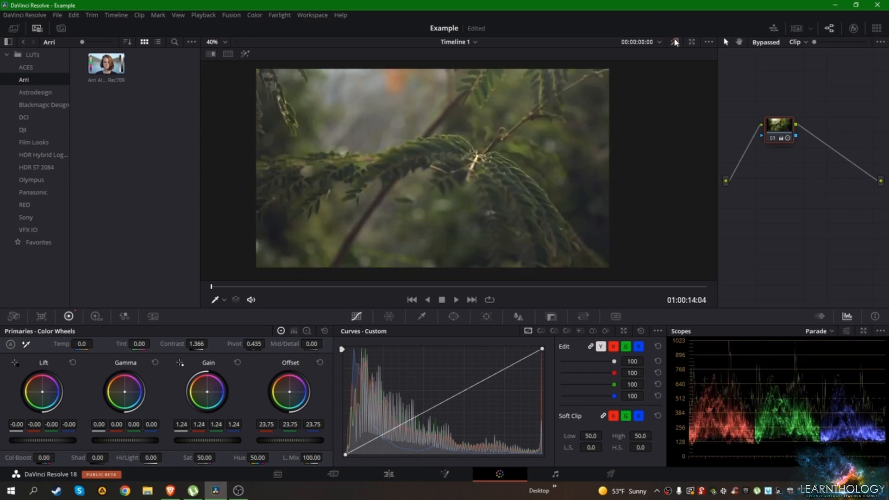
{"action": "left_click", "coordinate": [676, 42]}
{"action": "left_click", "coordinate": [675, 42]}
{"action": "left_click", "coordinate": [675, 42]}
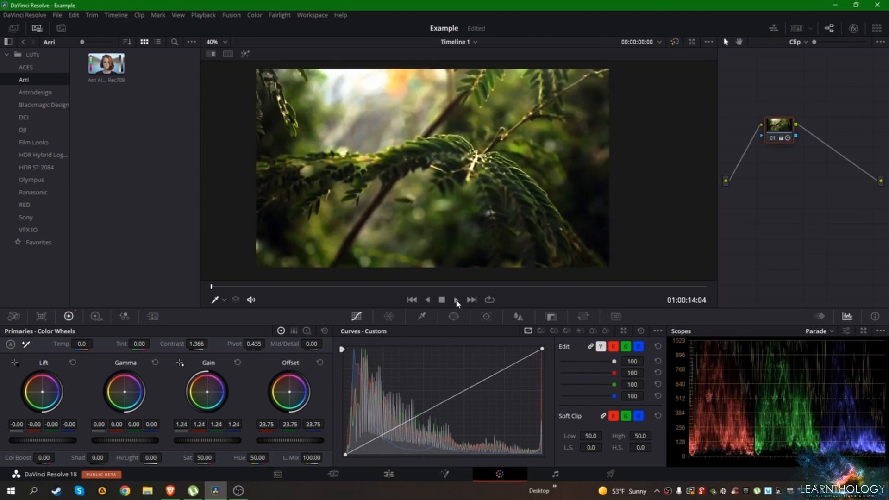
{"action": "left_click", "coordinate": [457, 300]}
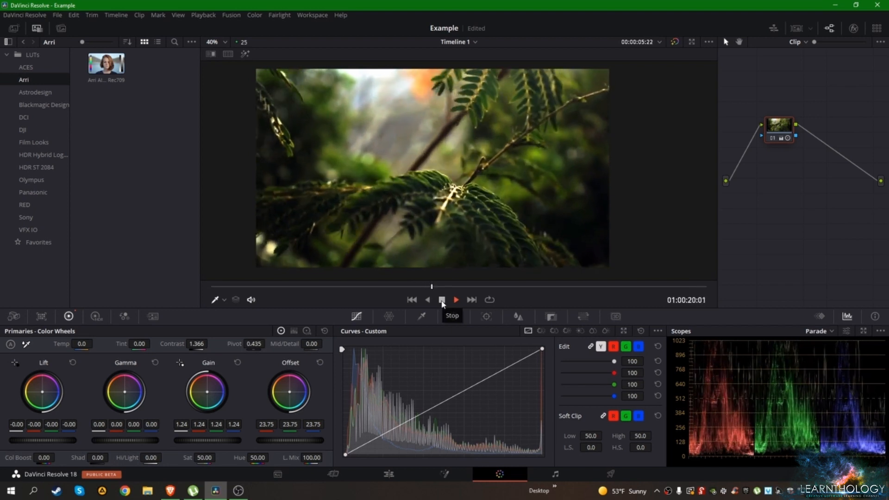
{"action": "left_click", "coordinate": [443, 300]}
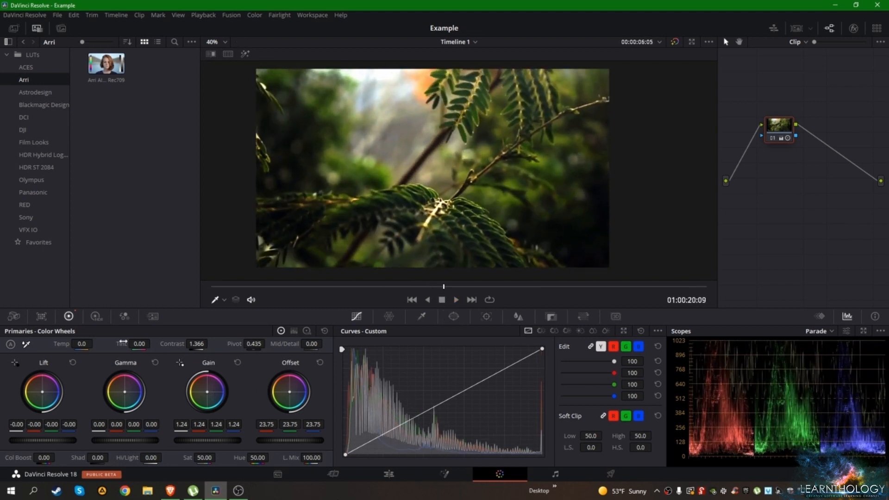
Step: Lower the Highlights log wheel to -0.22 on the foliage clip and play it through to the statue shot at 01:00:28:03
{"action": "left_click", "coordinate": [307, 331]}
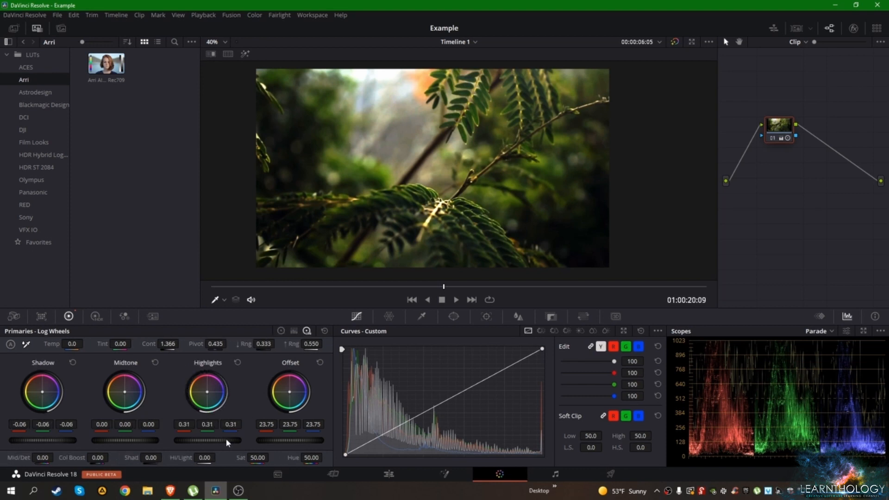
{"action": "left_click_drag", "start_coordinate": [207, 440], "coordinate": [225, 443]}
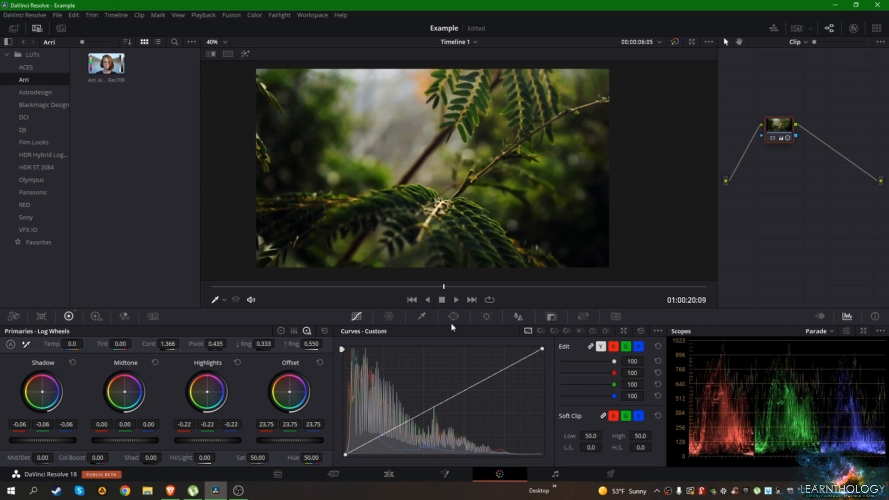
{"action": "left_click", "coordinate": [457, 300]}
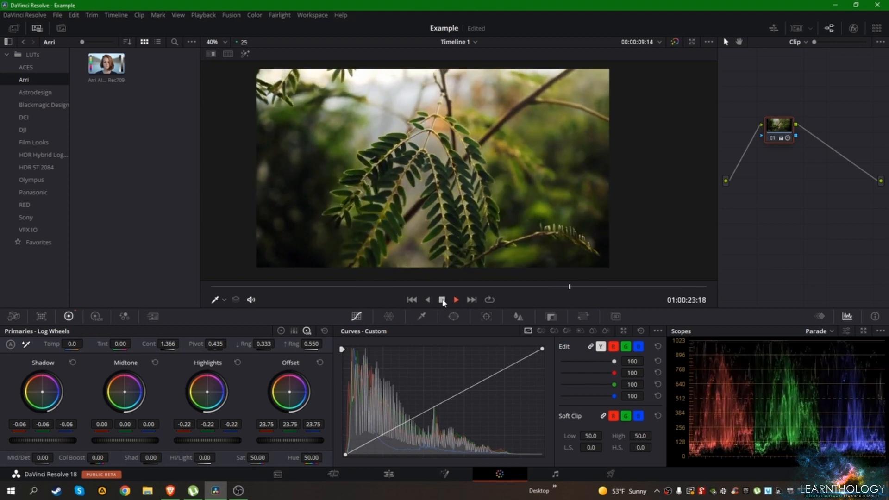
{"action": "left_click", "coordinate": [441, 300]}
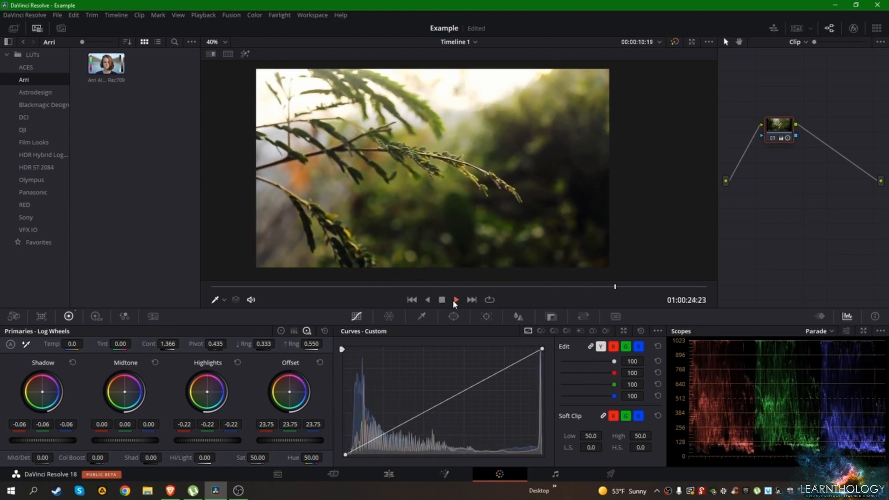
{"action": "left_click", "coordinate": [453, 303]}
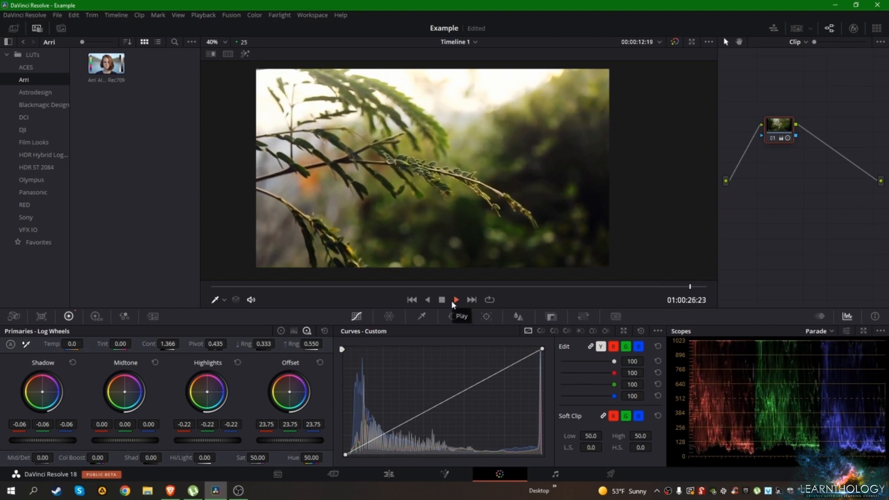
{"action": "left_click", "coordinate": [442, 302]}
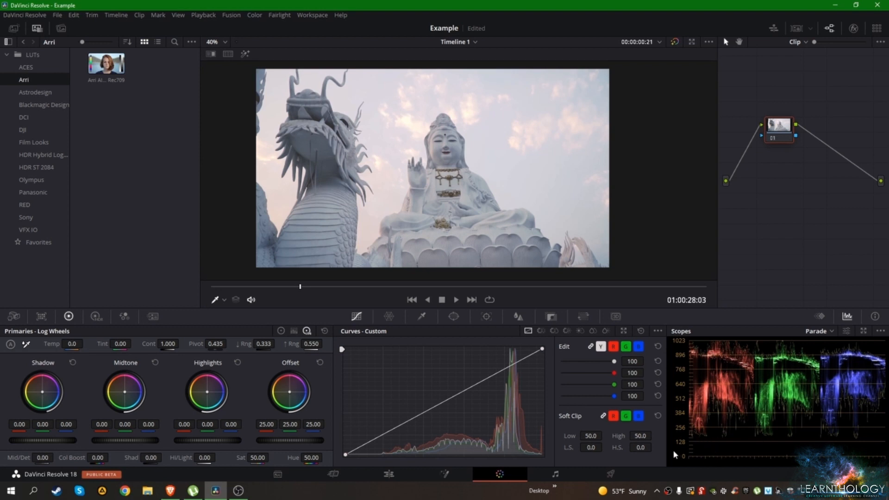
Step: Inspect the statue's face up close and sample its dark eye line to add a matching point on the custom curve
{"action": "scroll", "coordinate": [458, 169], "scroll_direction": "up", "scroll_amount": 5}
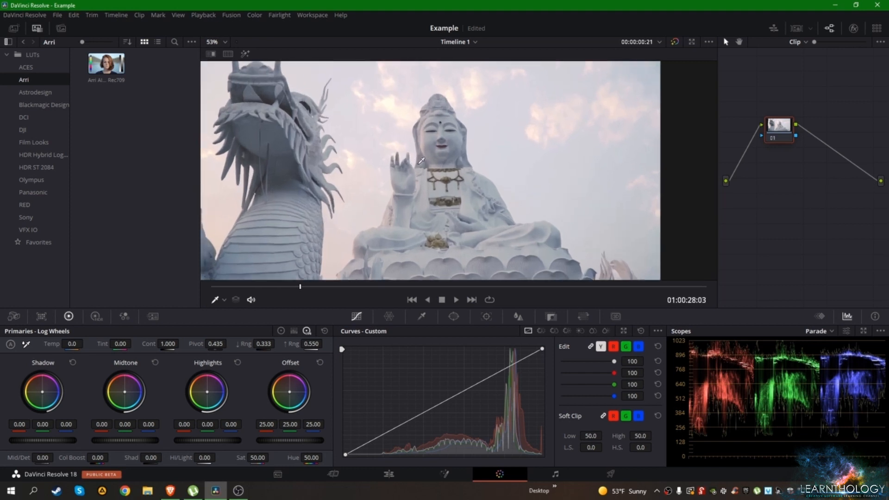
{"action": "scroll", "coordinate": [459, 169], "scroll_direction": "down", "scroll_amount": 4}
{"action": "scroll", "coordinate": [447, 175], "scroll_direction": "up", "scroll_amount": 2}
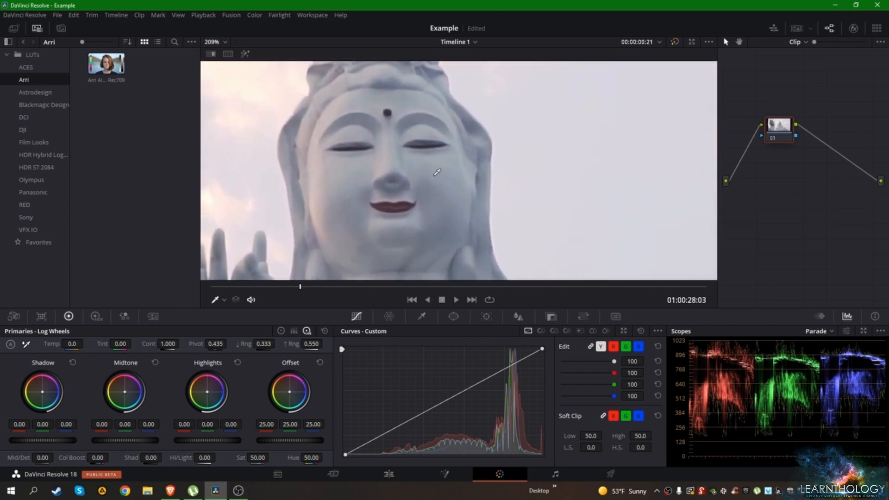
{"action": "scroll", "coordinate": [446, 176], "scroll_direction": "up", "scroll_amount": 5}
{"action": "left_click", "coordinate": [412, 129]}
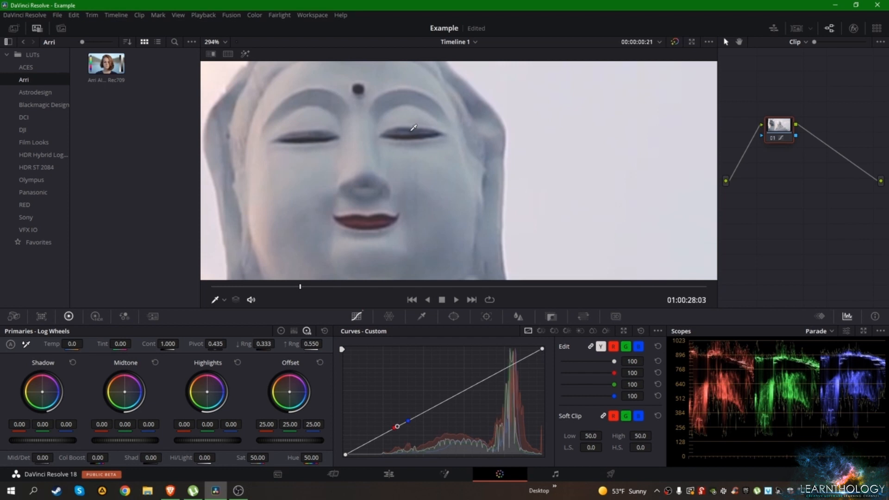
{"action": "scroll", "coordinate": [453, 202], "scroll_direction": "down", "scroll_amount": 10}
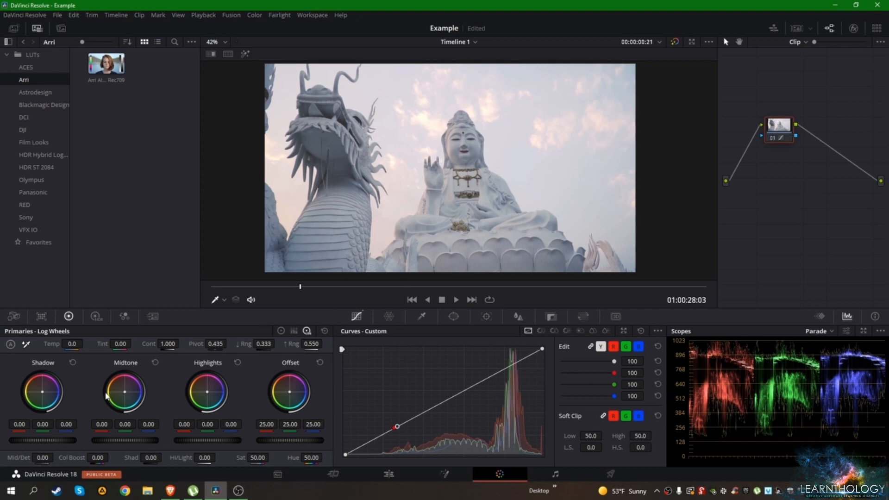
Step: Examine the shaded area beneath the dragon's head up close to judge the shot's darkest tones
{"action": "mouse_move", "coordinate": [55, 438]}
{"action": "left_mouse_down"}
{"action": "mouse_move", "coordinate": [35, 439]}
{"action": "mouse_move", "coordinate": [55, 437]}
{"action": "left_mouse_up"}
{"action": "double_click", "coordinate": [56, 437]}
{"action": "scroll", "coordinate": [386, 149], "scroll_direction": "up", "scroll_amount": 8}
{"action": "scroll", "coordinate": [327, 117], "scroll_direction": "up", "scroll_amount": 3}
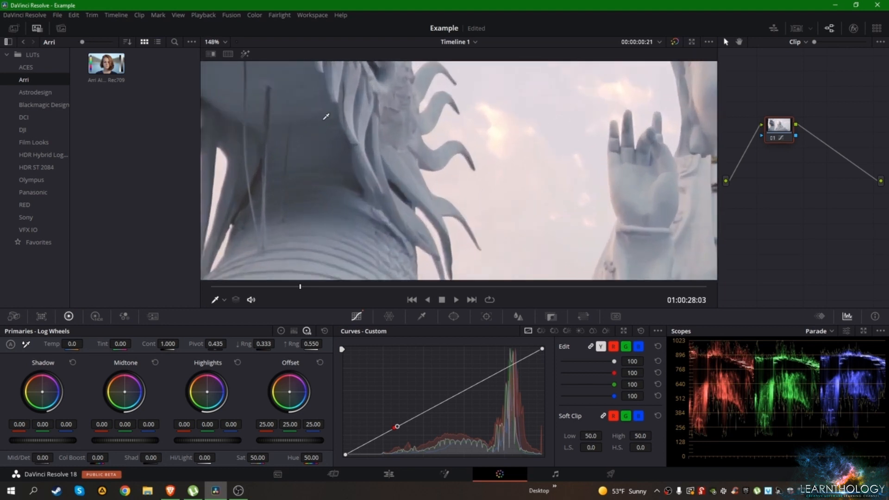
{"action": "scroll", "coordinate": [358, 150], "scroll_direction": "down", "scroll_amount": 5}
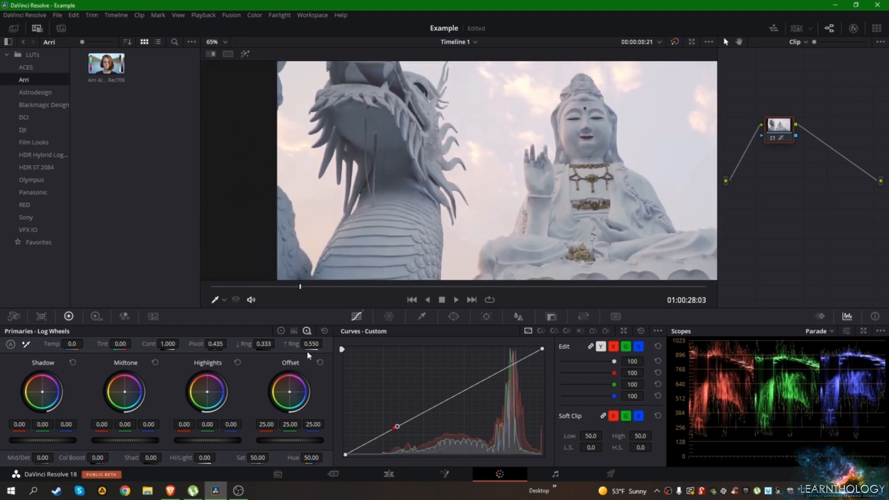
Step: Lower Lift to -0.10 on the statue clip with the primary color wheels and compare it with the grade bypassed
{"action": "left_click", "coordinate": [280, 331]}
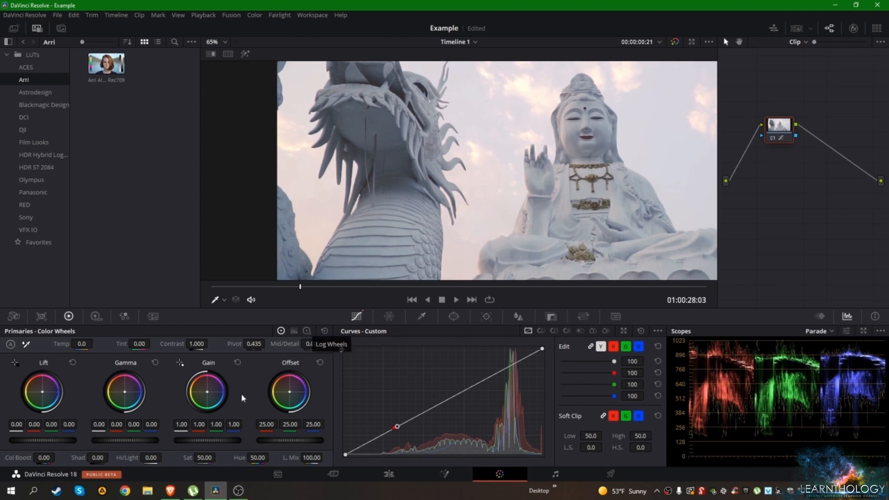
{"action": "mouse_move", "coordinate": [49, 440]}
{"action": "left_mouse_down"}
{"action": "mouse_move", "coordinate": [26, 440]}
{"action": "mouse_move", "coordinate": [50, 440]}
{"action": "left_mouse_up"}
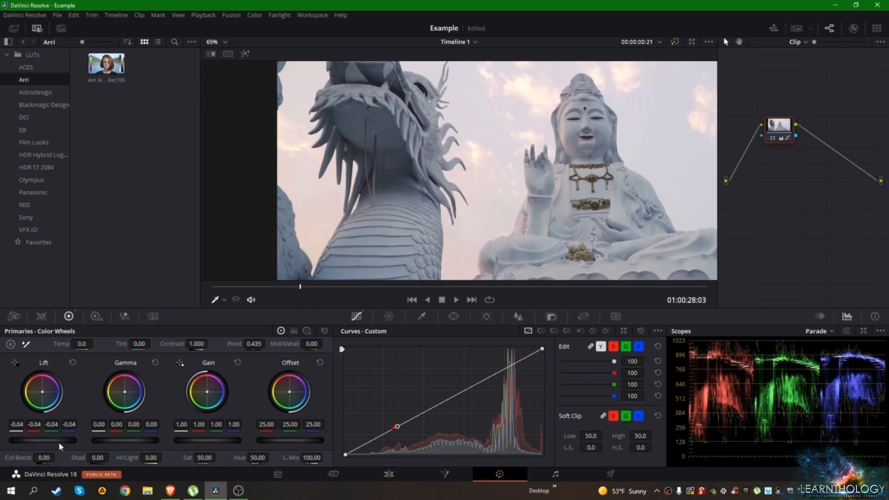
{"action": "left_click_drag", "start_coordinate": [58, 442], "coordinate": [42, 441]}
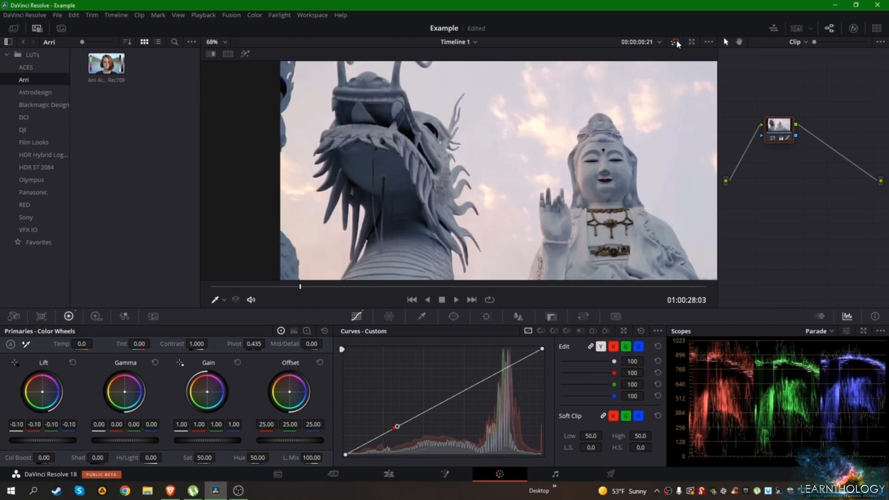
{"action": "left_click", "coordinate": [677, 41]}
{"action": "left_click", "coordinate": [677, 41]}
Step: Lower the statue clip's Gain master level to 0.99
{"action": "left_click_drag", "start_coordinate": [613, 164], "coordinate": [547, 129]}
{"action": "scroll", "coordinate": [542, 92], "scroll_direction": "down", "scroll_amount": 5}
{"action": "scroll", "coordinate": [542, 92], "scroll_direction": "down", "scroll_amount": 2}
{"action": "scroll", "coordinate": [550, 128], "scroll_direction": "up", "scroll_amount": 3}
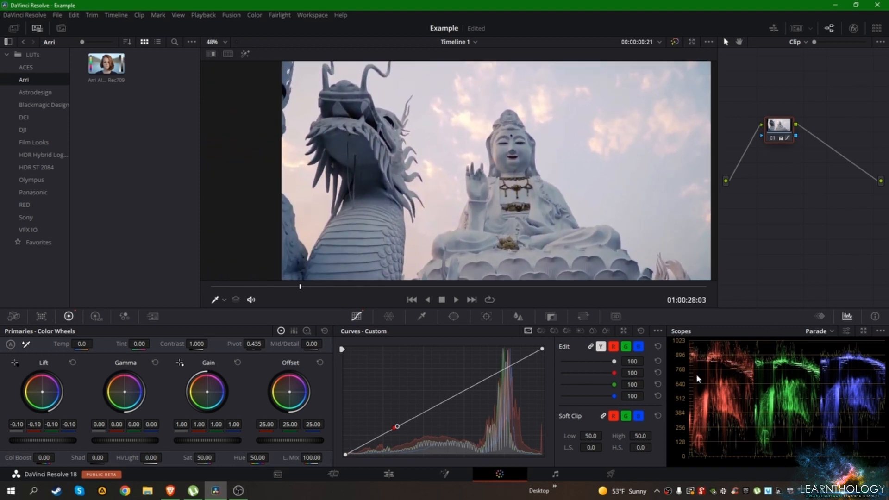
{"action": "left_click_drag", "start_coordinate": [207, 441], "coordinate": [206, 441]}
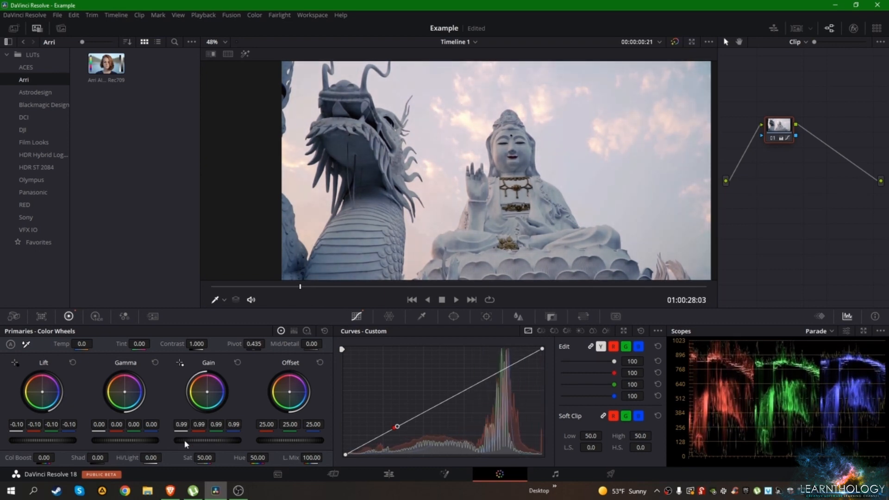
Step: Try warming the statue shot by shifting the Offset wheel to 28.39, 23.91, 22.44, and reset Offset
{"action": "left_click_drag", "start_coordinate": [342, 236], "coordinate": [319, 219]}
{"action": "scroll", "coordinate": [324, 222], "scroll_direction": "down", "scroll_amount": 1}
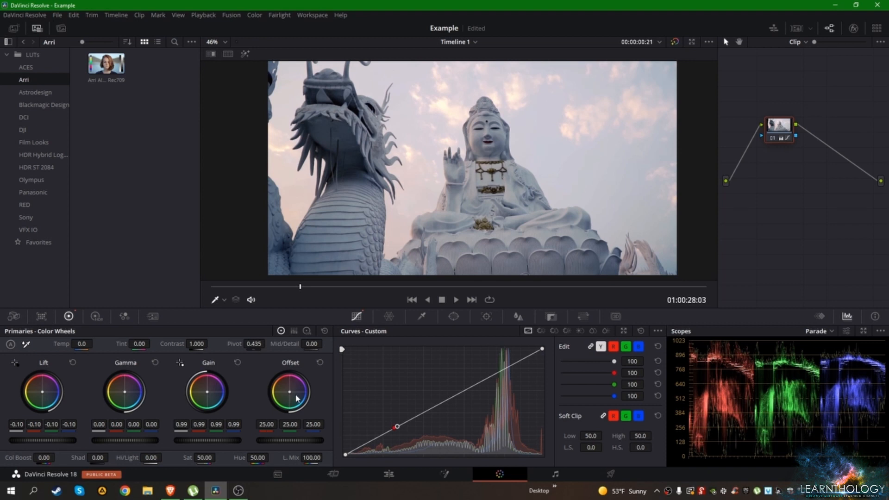
{"action": "left_click_drag", "start_coordinate": [289, 392], "coordinate": [289, 391]}
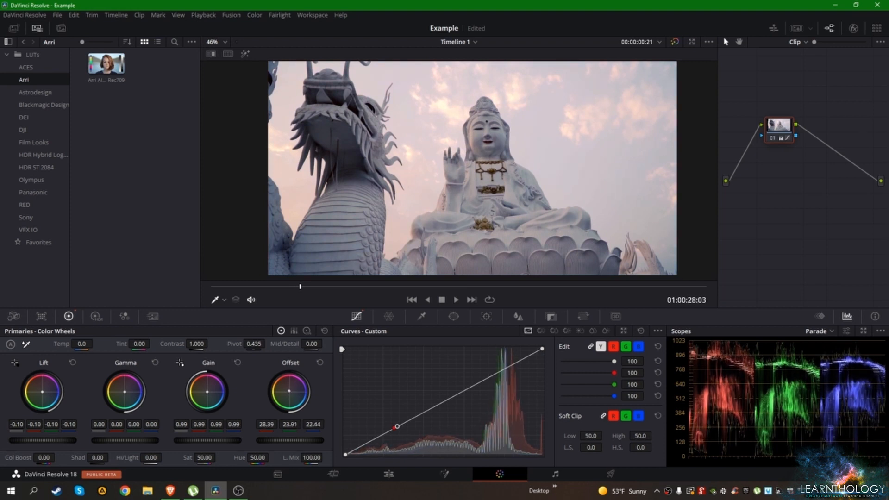
{"action": "left_click", "coordinate": [319, 363]}
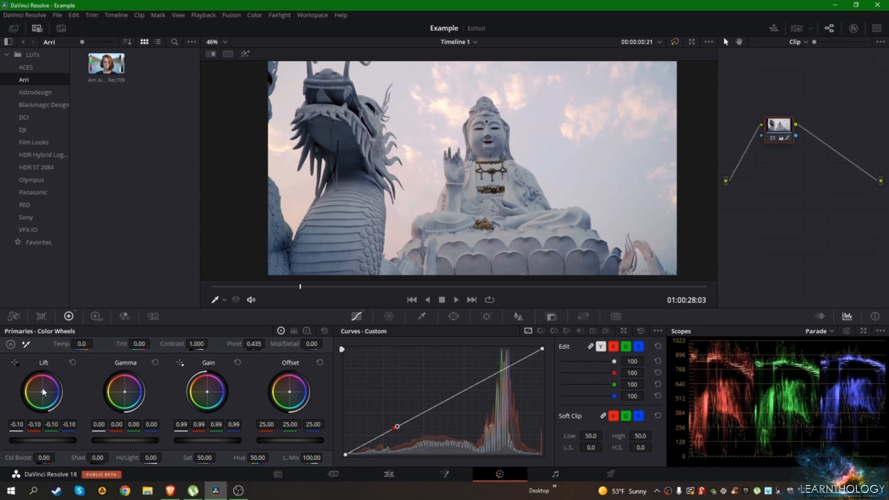
Step: Tint the statue clip's Lift wheel to -0.08, -0.11, -0.13 and its Gamma wheel to -0.02, 0.00, 0.03 for red, green, blue
{"action": "left_click_drag", "start_coordinate": [43, 395], "coordinate": [41, 391]}
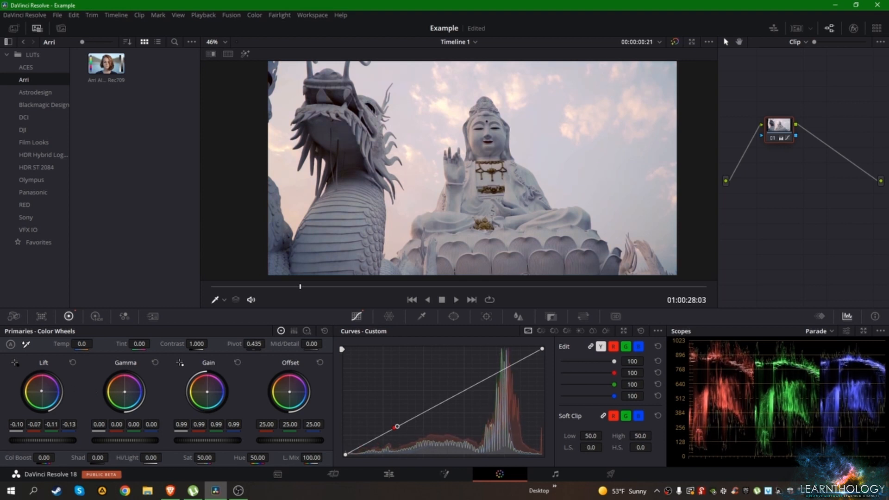
{"action": "double_click", "coordinate": [42, 394]}
{"action": "left_click_drag", "start_coordinate": [42, 393], "coordinate": [42, 391]}
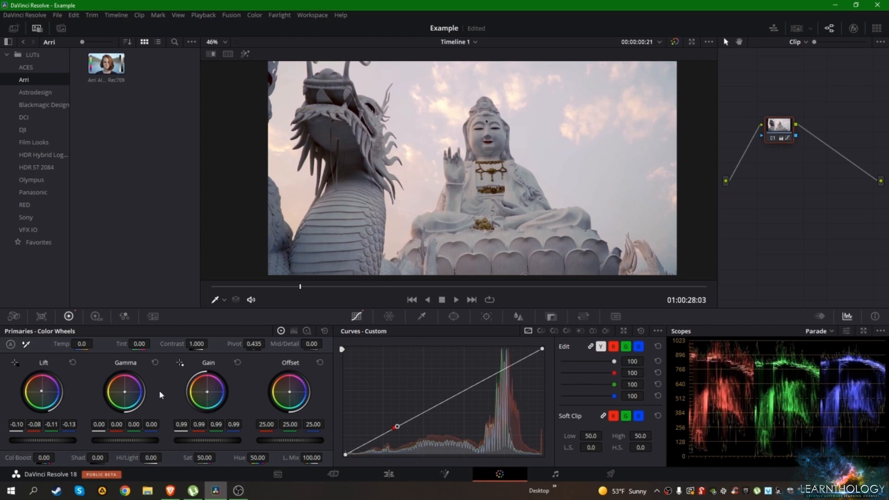
{"action": "left_click_drag", "start_coordinate": [126, 396], "coordinate": [127, 396]}
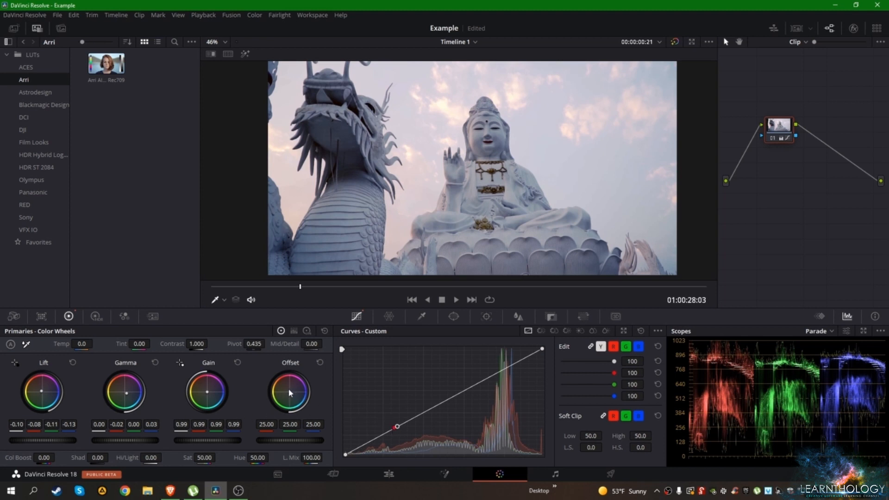
Step: Switch the primaries to color bars and set green Lift to -0.07 and green Gain to 1.00 on the statue clip
{"action": "left_click", "coordinate": [294, 332]}
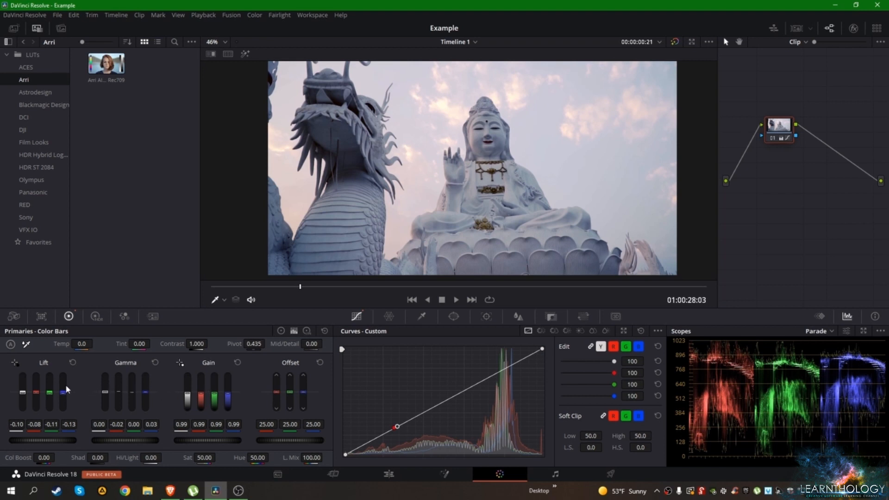
{"action": "left_click_drag", "start_coordinate": [50, 393], "coordinate": [36, 395]}
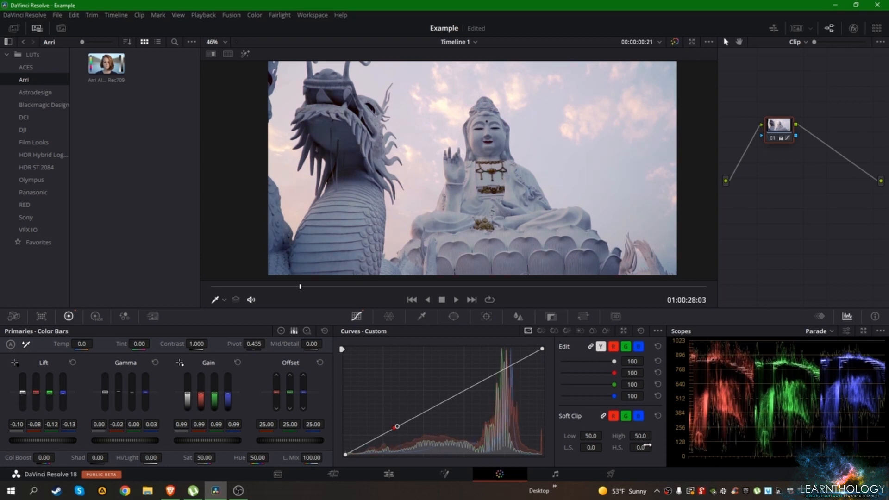
{"action": "left_click_drag", "start_coordinate": [63, 393], "coordinate": [64, 393]}
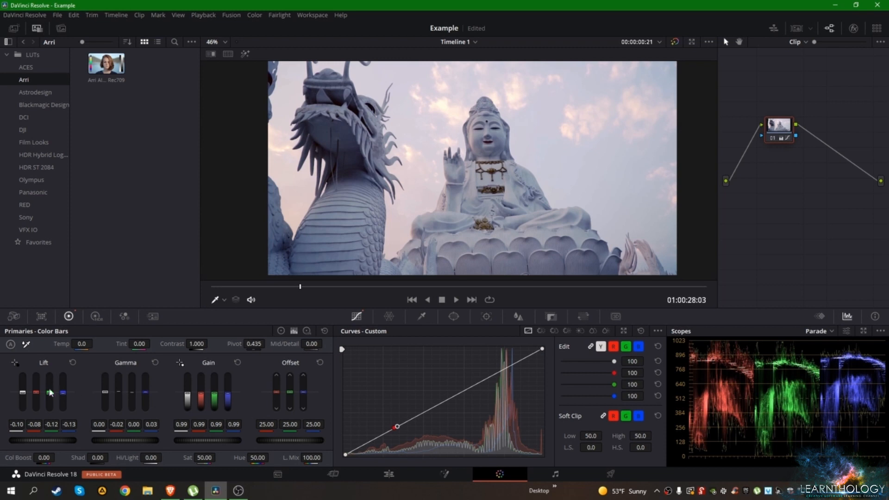
{"action": "left_click_drag", "start_coordinate": [51, 396], "coordinate": [51, 389]}
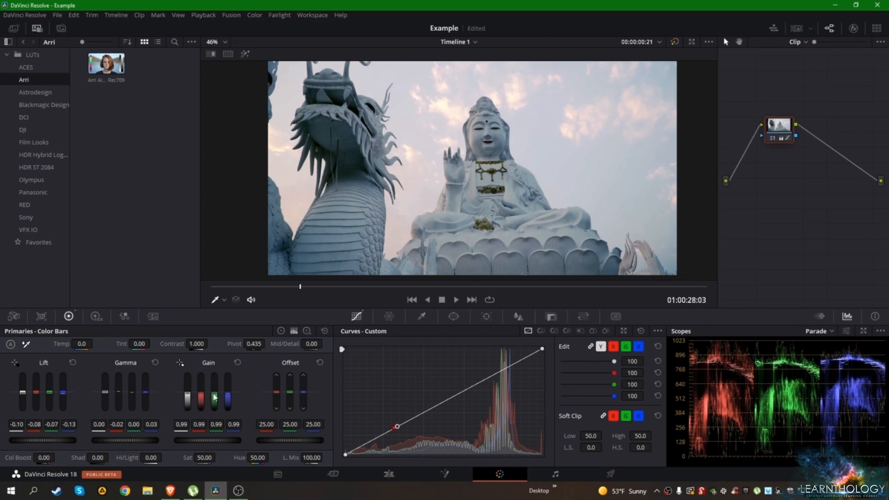
{"action": "left_click_drag", "start_coordinate": [216, 397], "coordinate": [215, 394]}
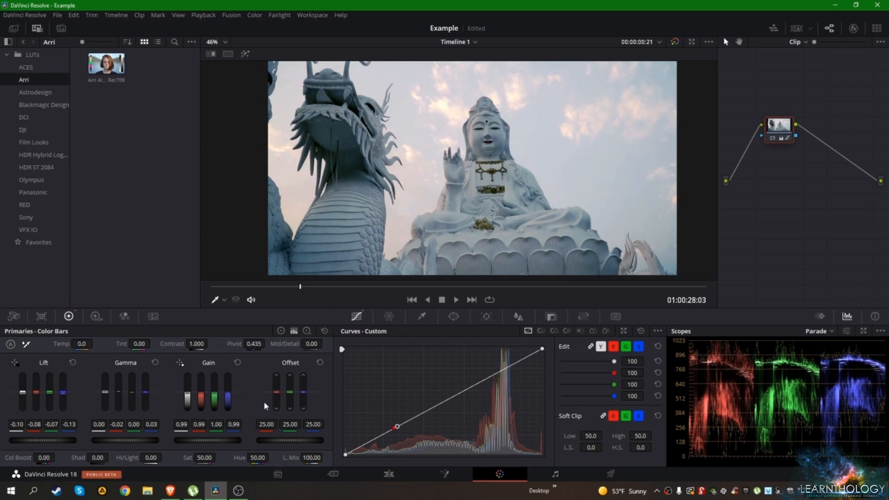
Step: Set the statue clip's Offset to 29.60 red and 25.80 blue, and compare the shot with the grade bypassed
{"action": "left_click_drag", "start_coordinate": [278, 397], "coordinate": [304, 390]}
{"action": "scroll", "coordinate": [559, 121], "scroll_direction": "down", "scroll_amount": 1}
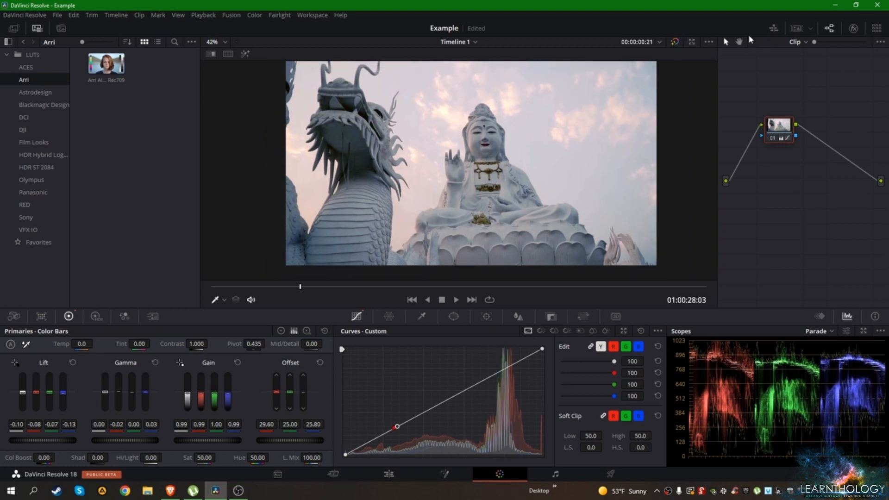
{"action": "left_click", "coordinate": [675, 41]}
{"action": "left_click", "coordinate": [675, 41]}
{"action": "left_click", "coordinate": [675, 42]}
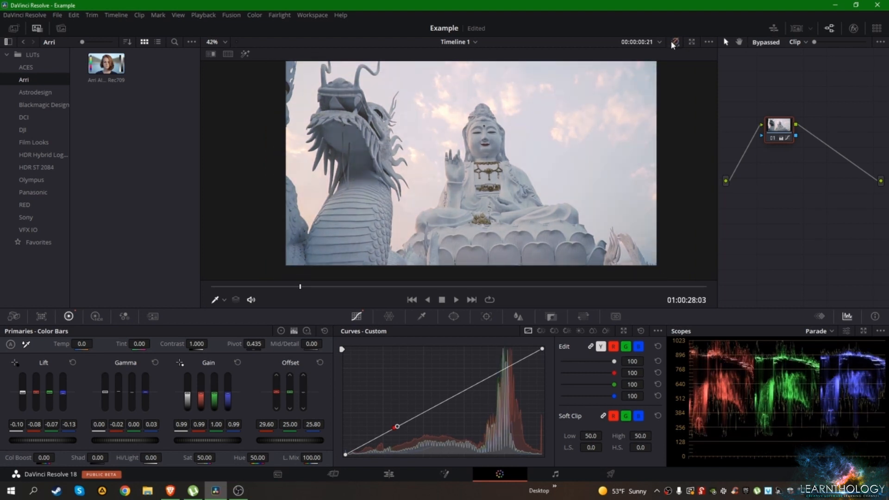
{"action": "left_click", "coordinate": [675, 41]}
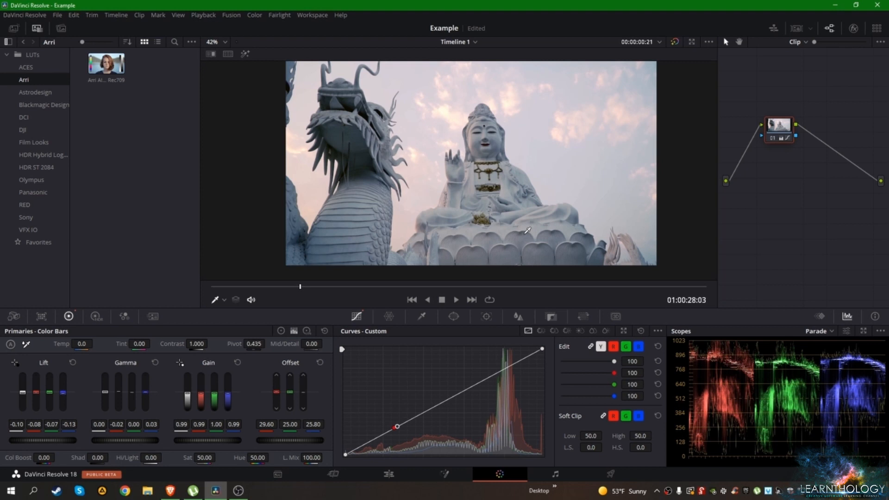
Step: Return the primaries to color wheels and raise the statue clip's saturation to 62.00
{"action": "left_click", "coordinate": [281, 331]}
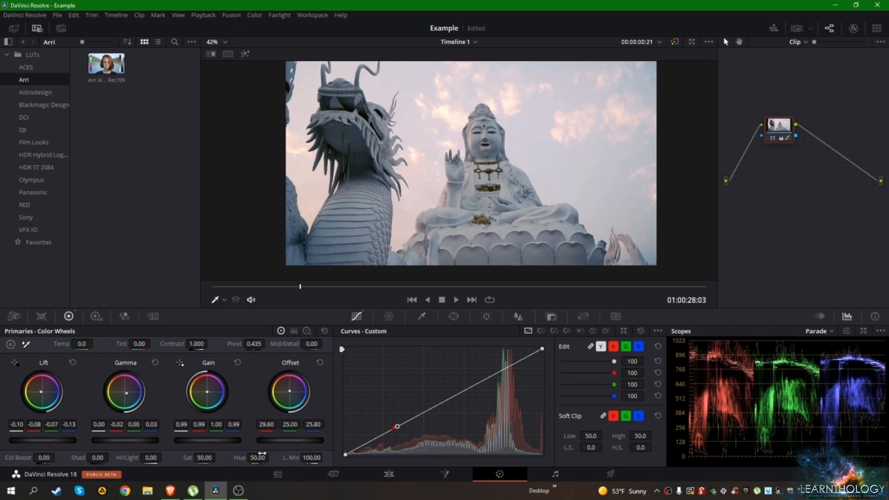
{"action": "left_click_drag", "start_coordinate": [203, 457], "coordinate": [204, 458]}
{"action": "double_click", "coordinate": [204, 457]}
{"action": "left_click_drag", "start_coordinate": [204, 458], "coordinate": [210, 457]}
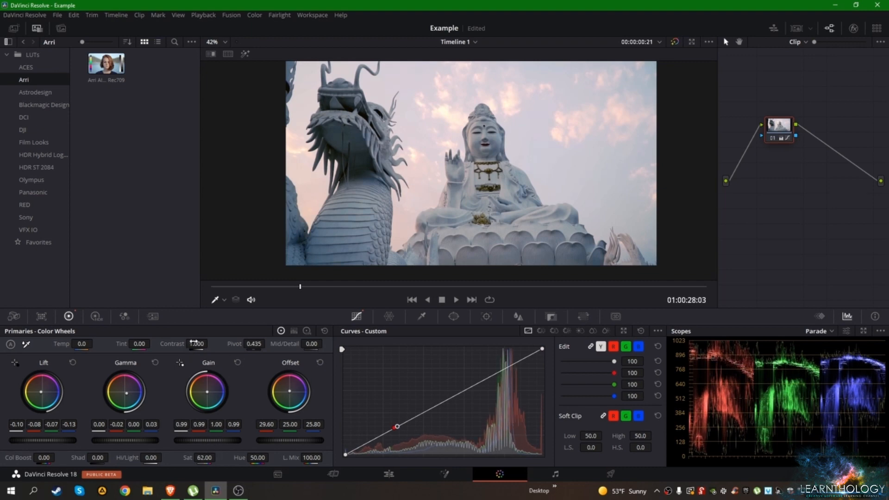
Step: Try a higher contrast on the statue clip, and undo it along with the last bit of the saturation increase
{"action": "left_click_drag", "start_coordinate": [194, 343], "coordinate": [208, 345]}
{"action": "key", "text": "ctrl+z"}
{"action": "key", "text": "ctrl+z"}
{"action": "key", "text": "ctrl+z"}
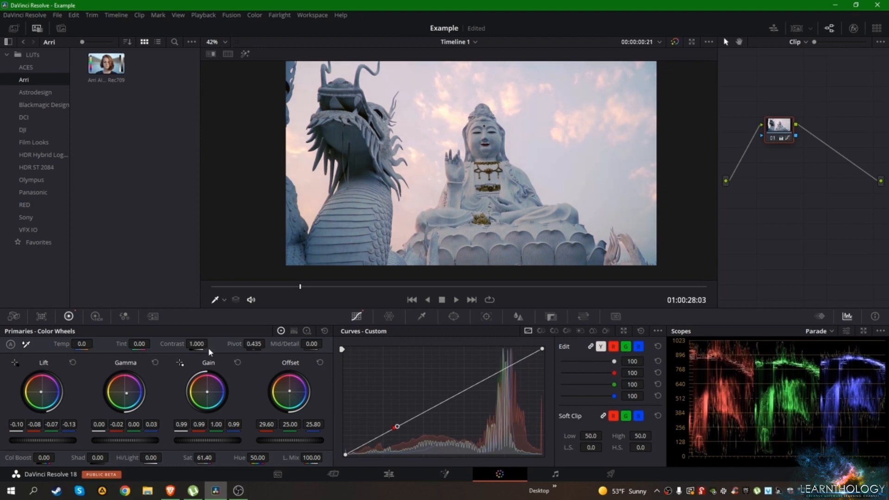